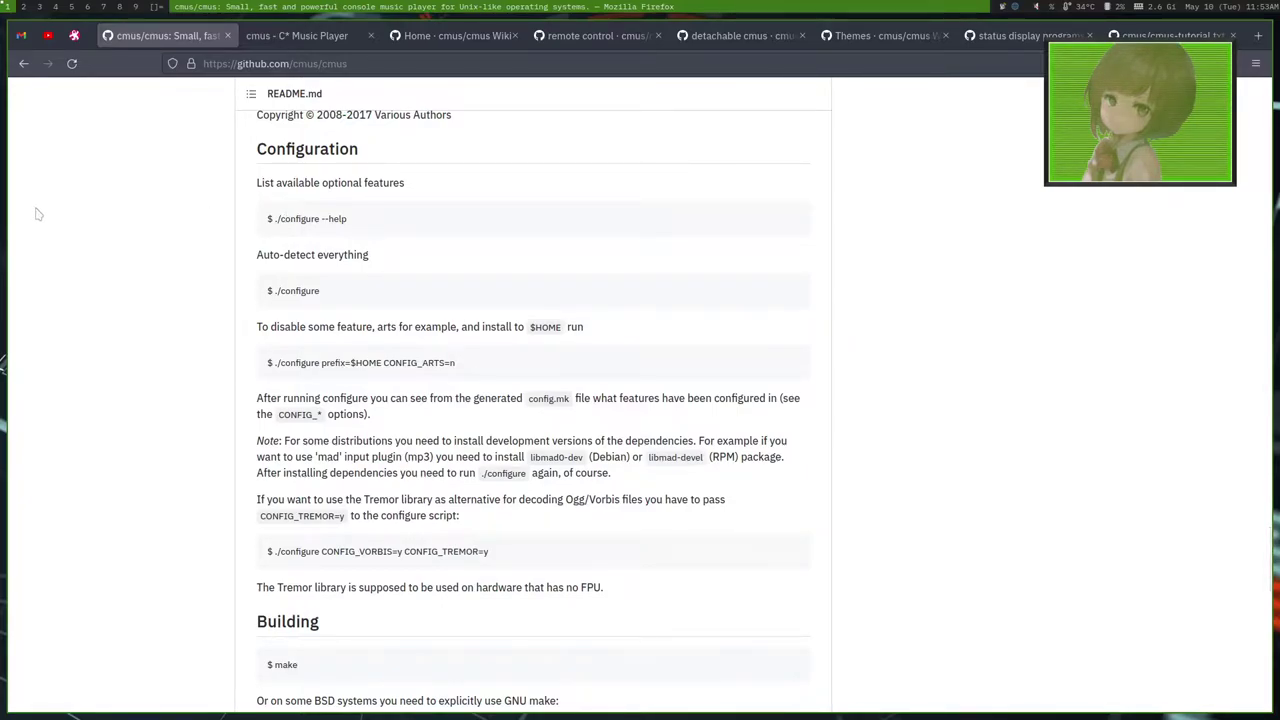
Review the features section of the cmus website, covering plugins, playing, interface and miscellaneous items
{"action": "left_click", "coordinate": [284, 45]}
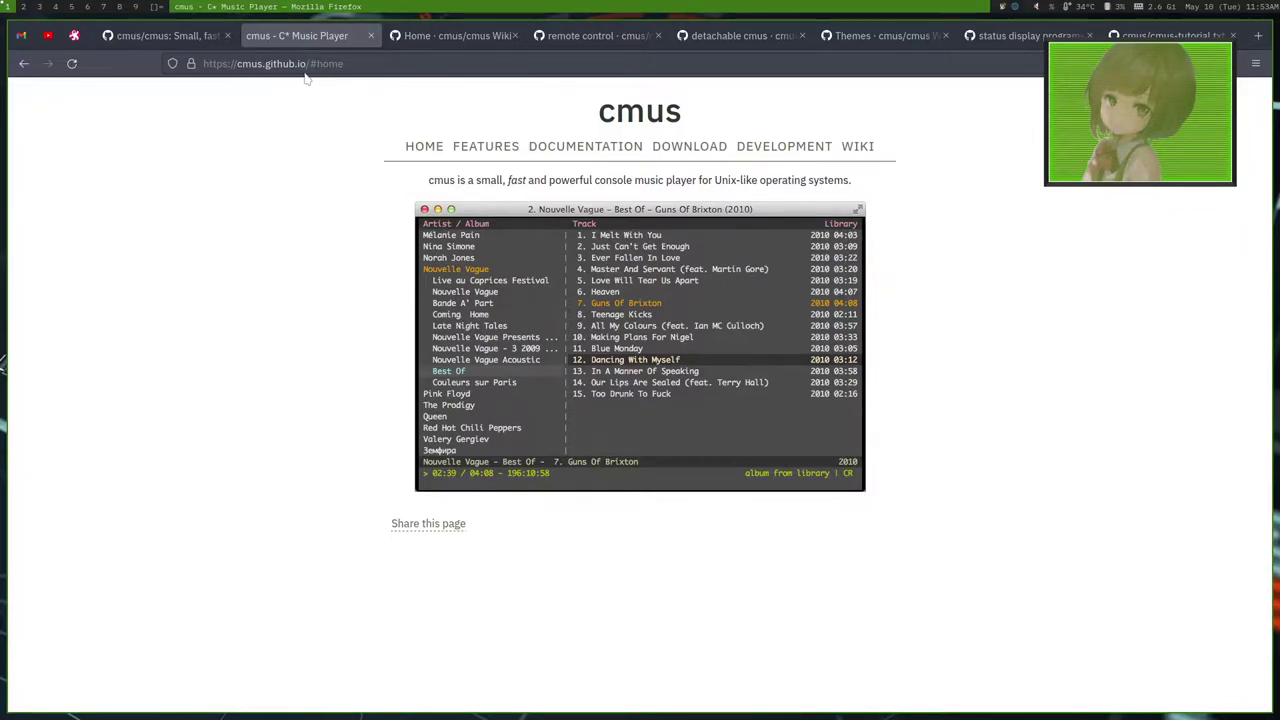
{"action": "left_click", "coordinate": [495, 149]}
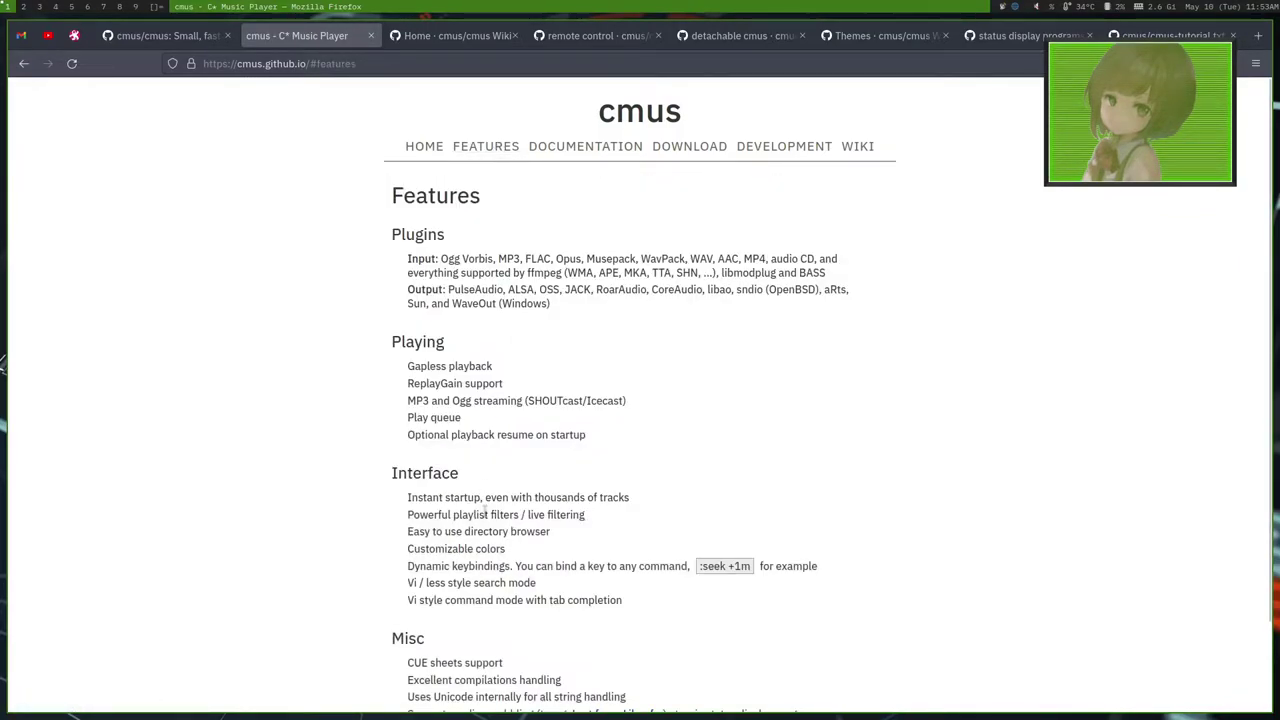
{"action": "scroll", "coordinate": [704, 208], "scroll_direction": "down", "scroll_amount": 2}
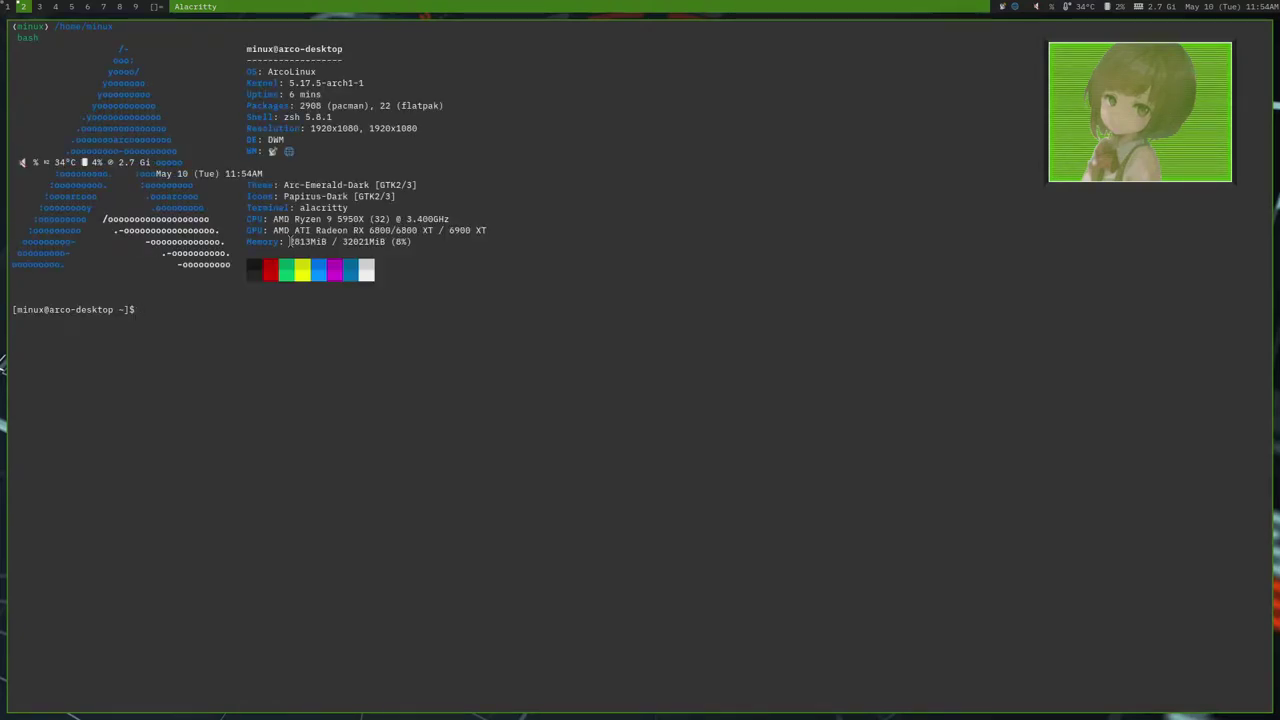
Launch cmus in the terminal and look through its sorted library, playlist, filters and settings views before returning to the library tree
{"action": "type", "text": "cmus"}
{"action": "key", "text": "Return"}
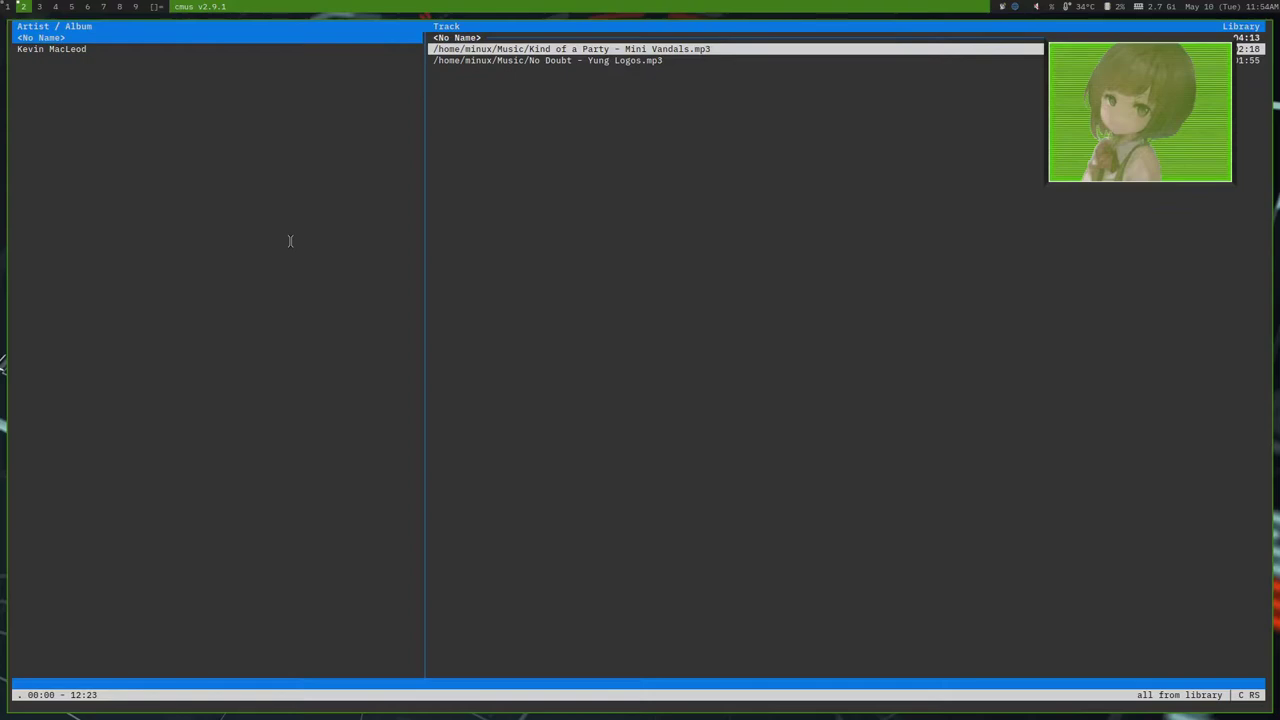
{"action": "key", "text": "2"}
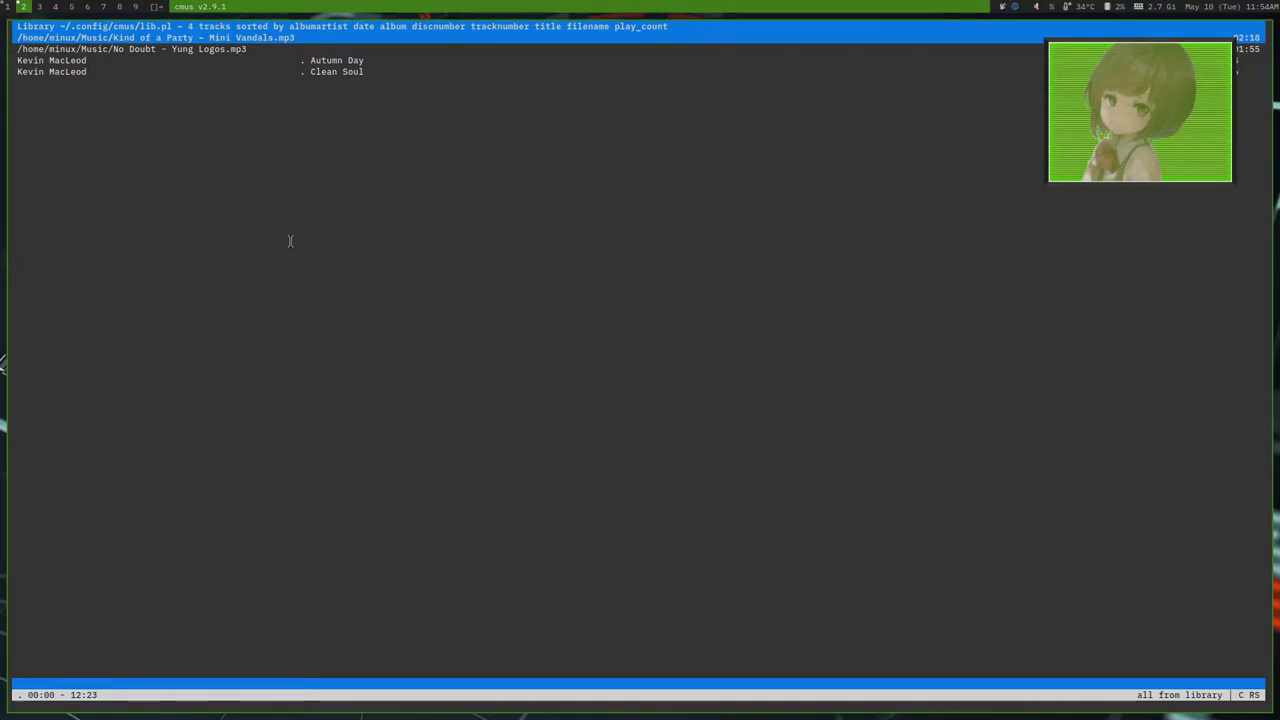
{"action": "key", "text": "3"}
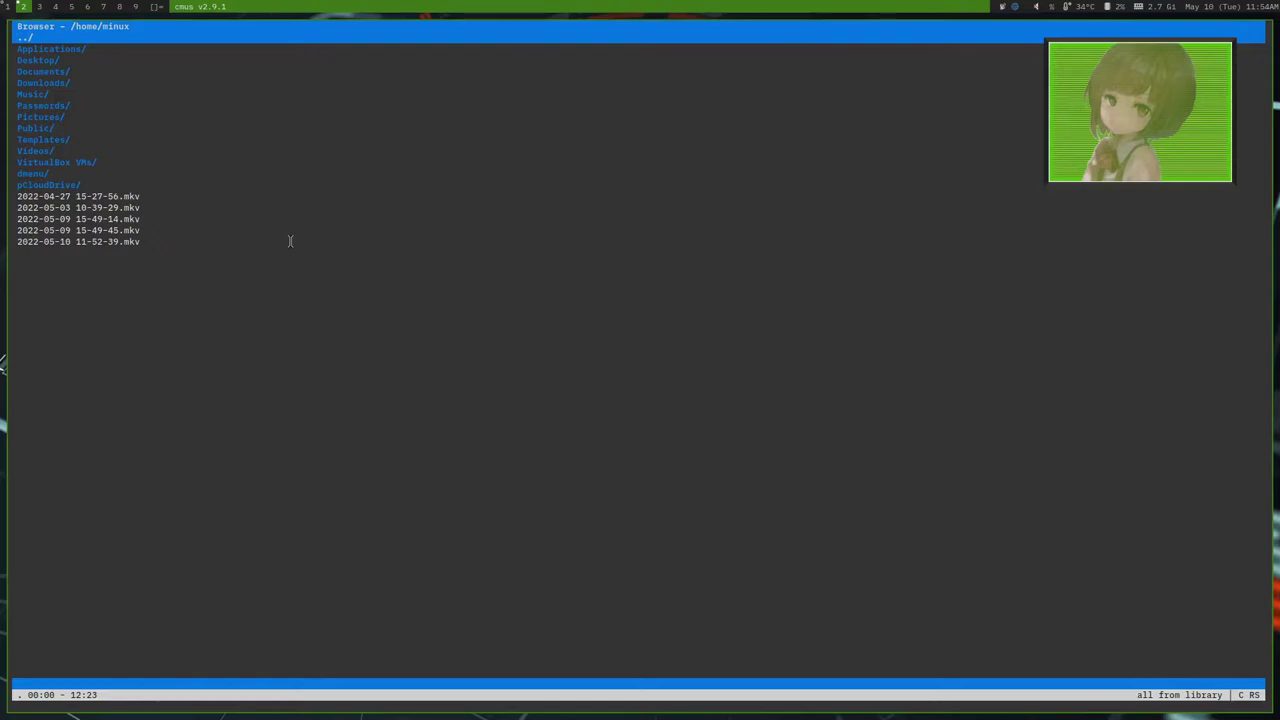
{"action": "key", "text": "6"}
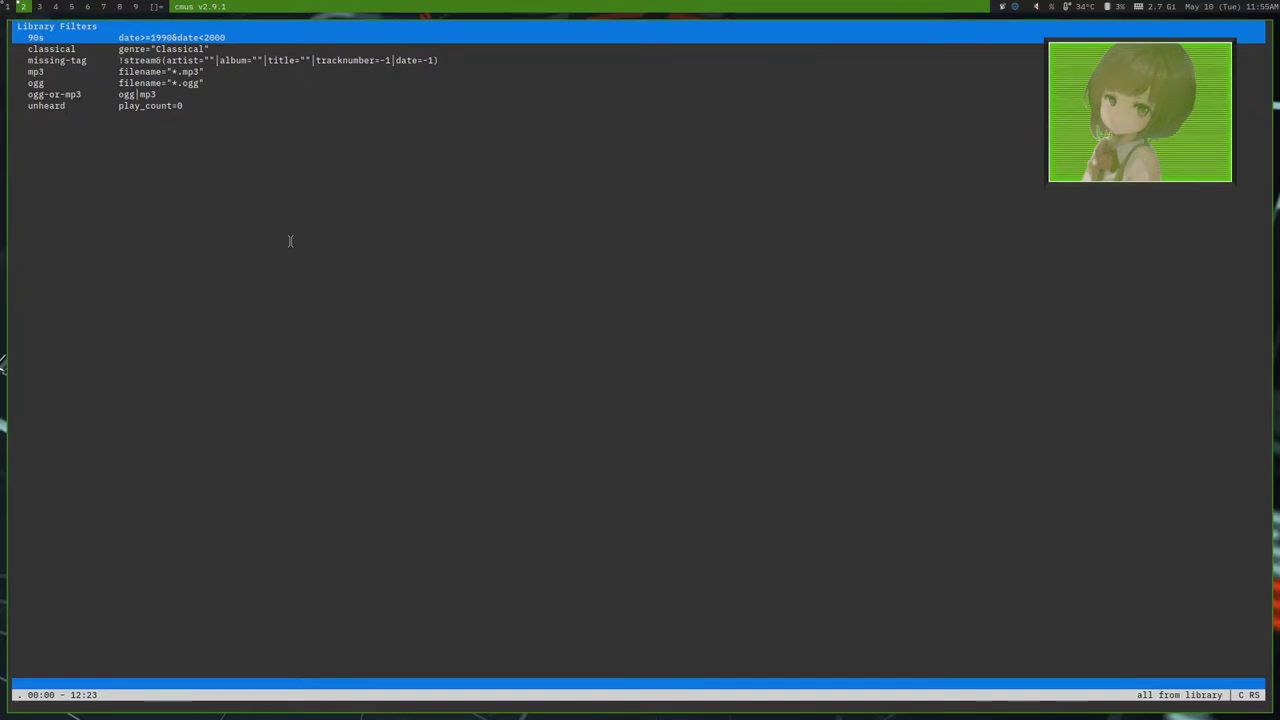
{"action": "key", "text": "7"}
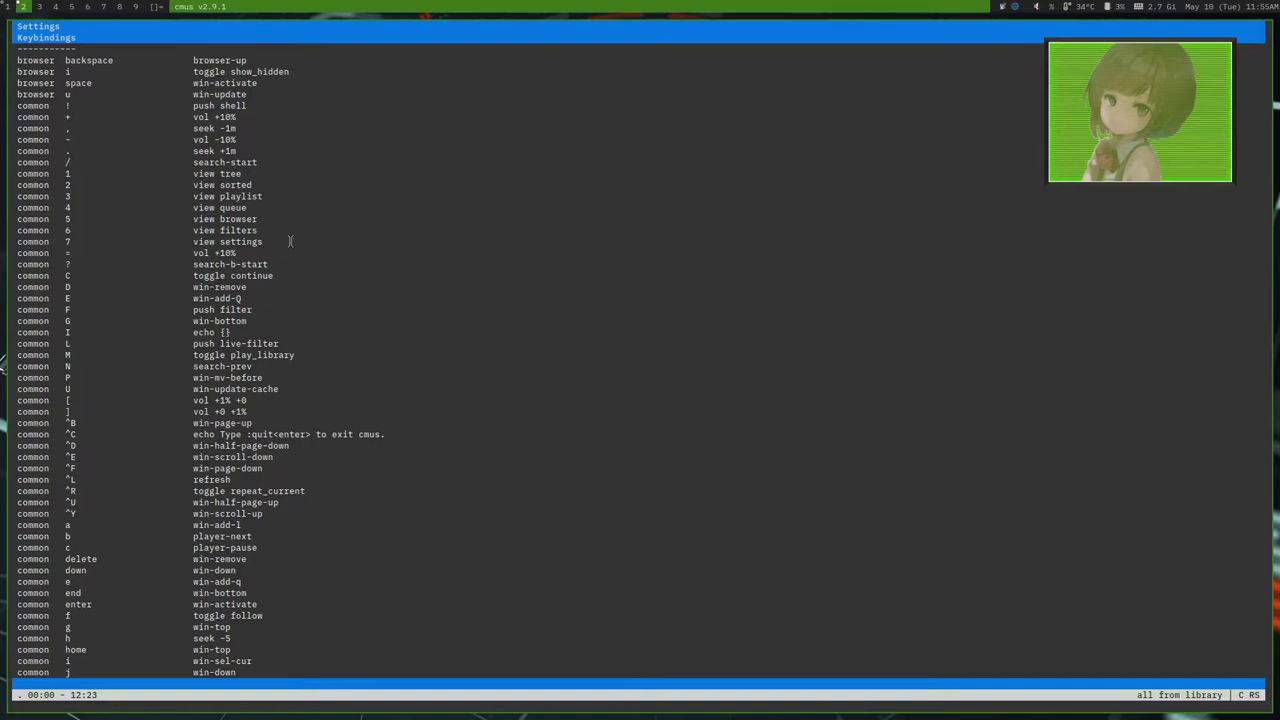
{"action": "key", "text": "1"}
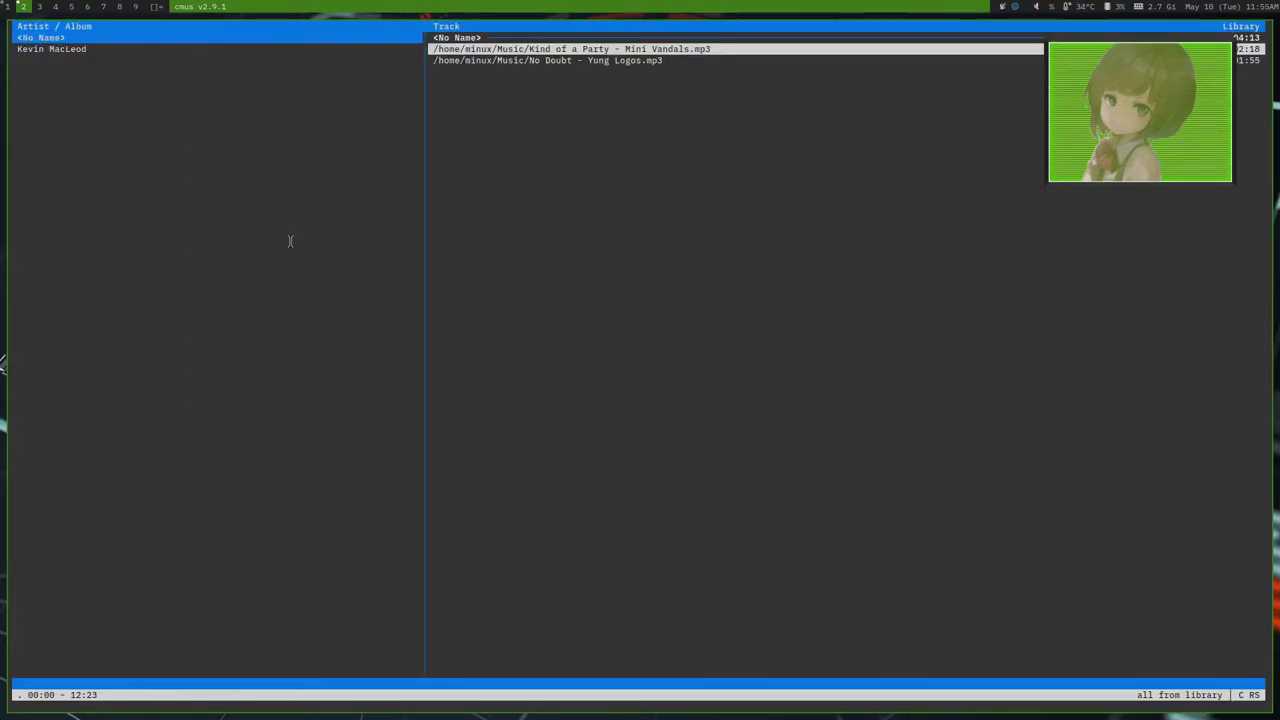
Start playback from the library and turn on the continue and follow modes
{"action": "key", "text": "x"}
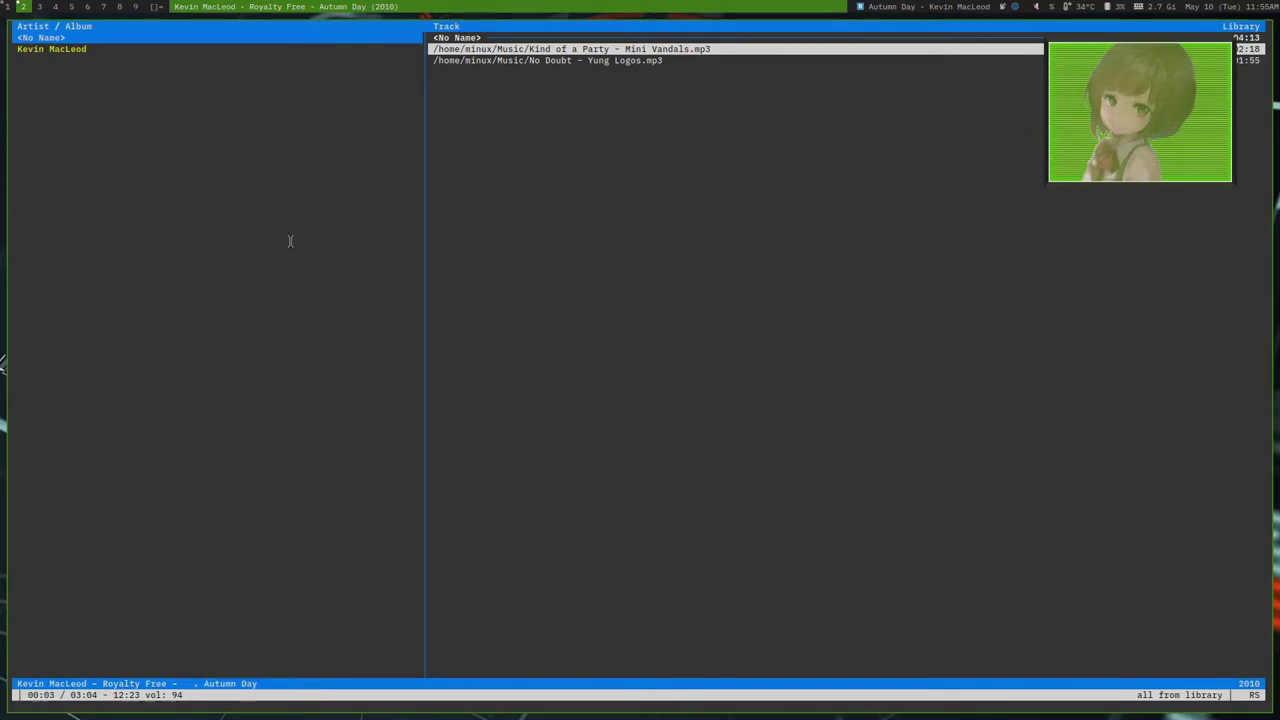
{"action": "key", "text": "shift+c"}
{"action": "key", "text": "f"}
Switch to Firefox and select the screen-detach bind command for the q key on the detachable cmus wiki page
{"action": "left_click", "coordinate": [17, 6]}
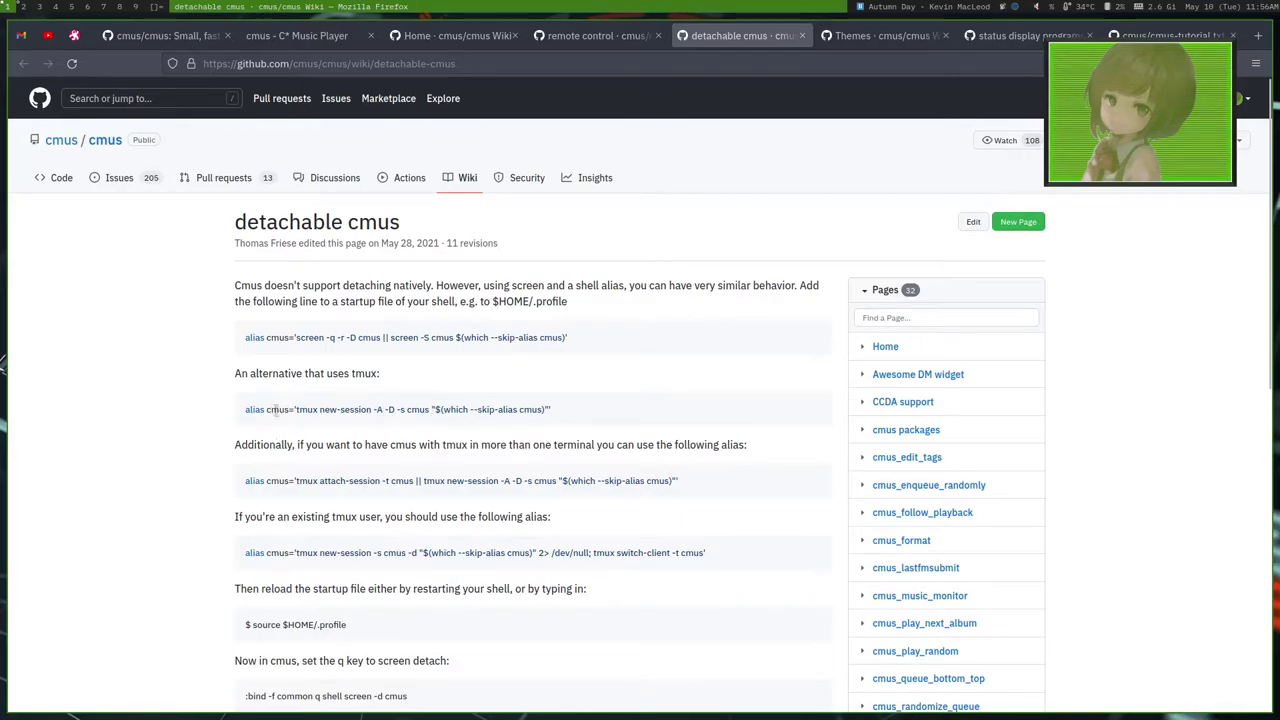
{"action": "scroll", "coordinate": [549, 357], "scroll_direction": "down", "scroll_amount": 3}
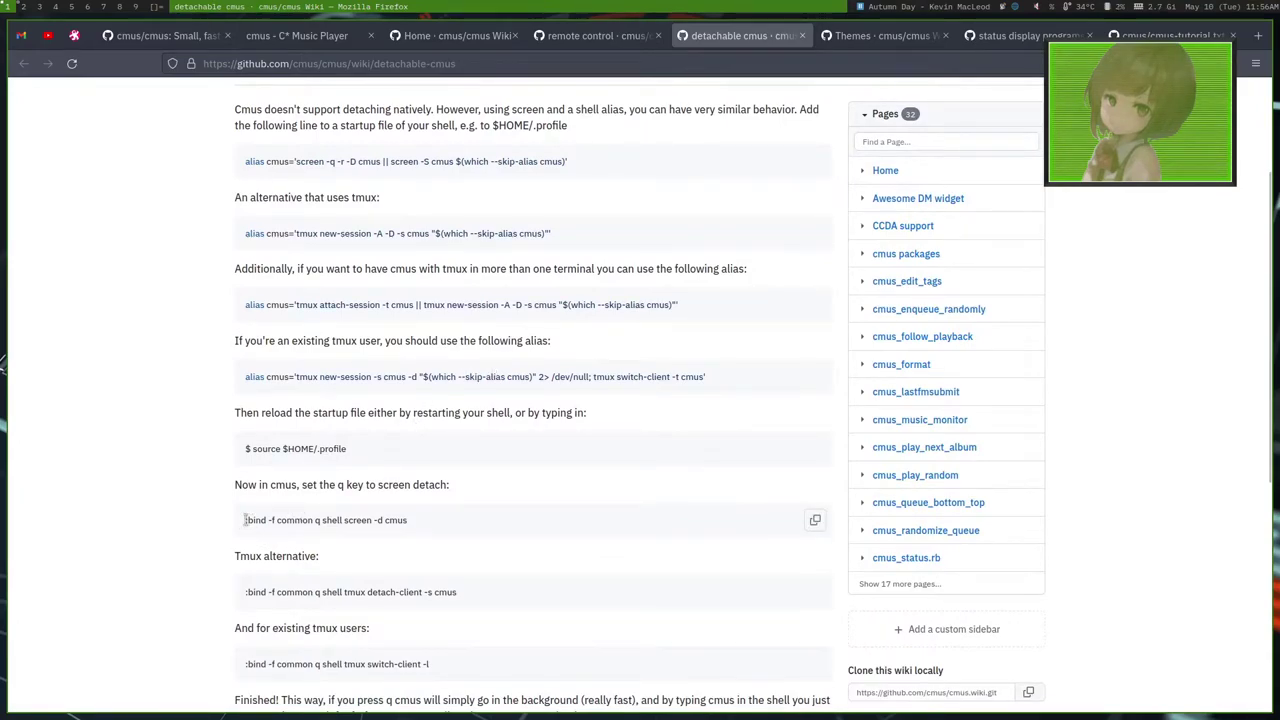
{"action": "left_click_drag", "start_coordinate": [248, 520], "coordinate": [449, 514]}
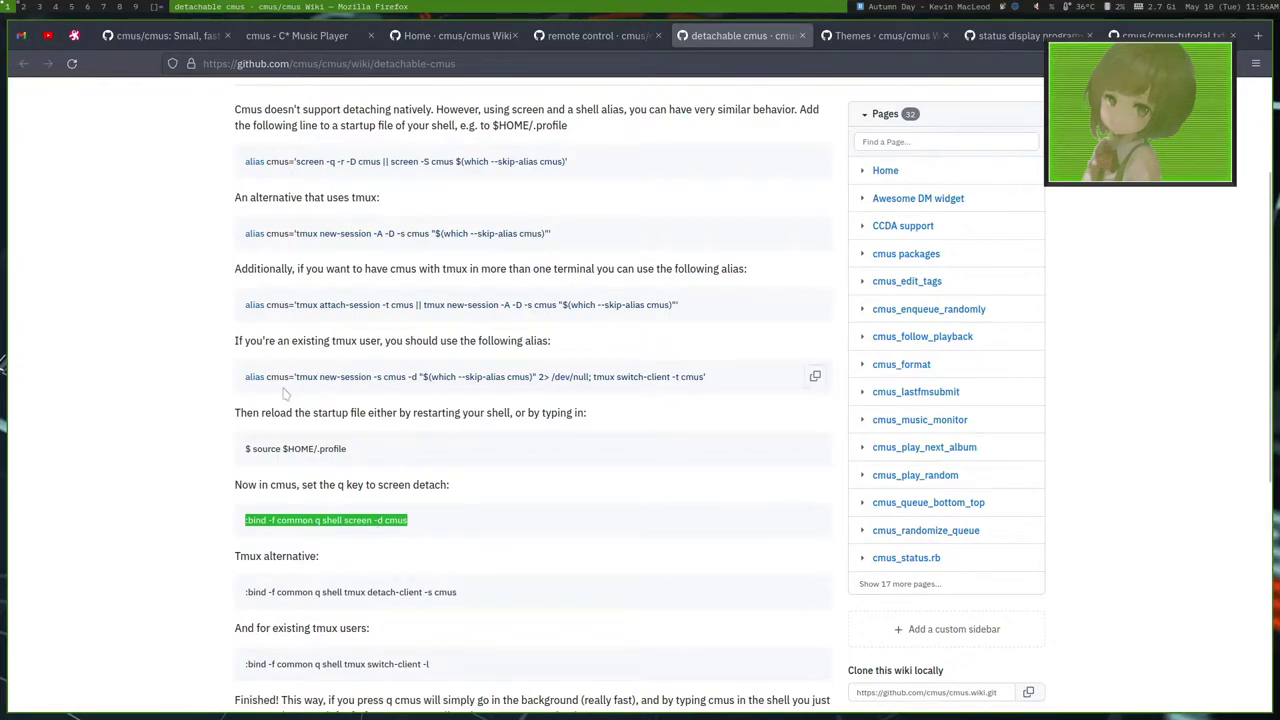
Switch back to cmus and run the command ":bind -f common q shell screen -d cmus"
{"action": "key", "text": "super+2"}
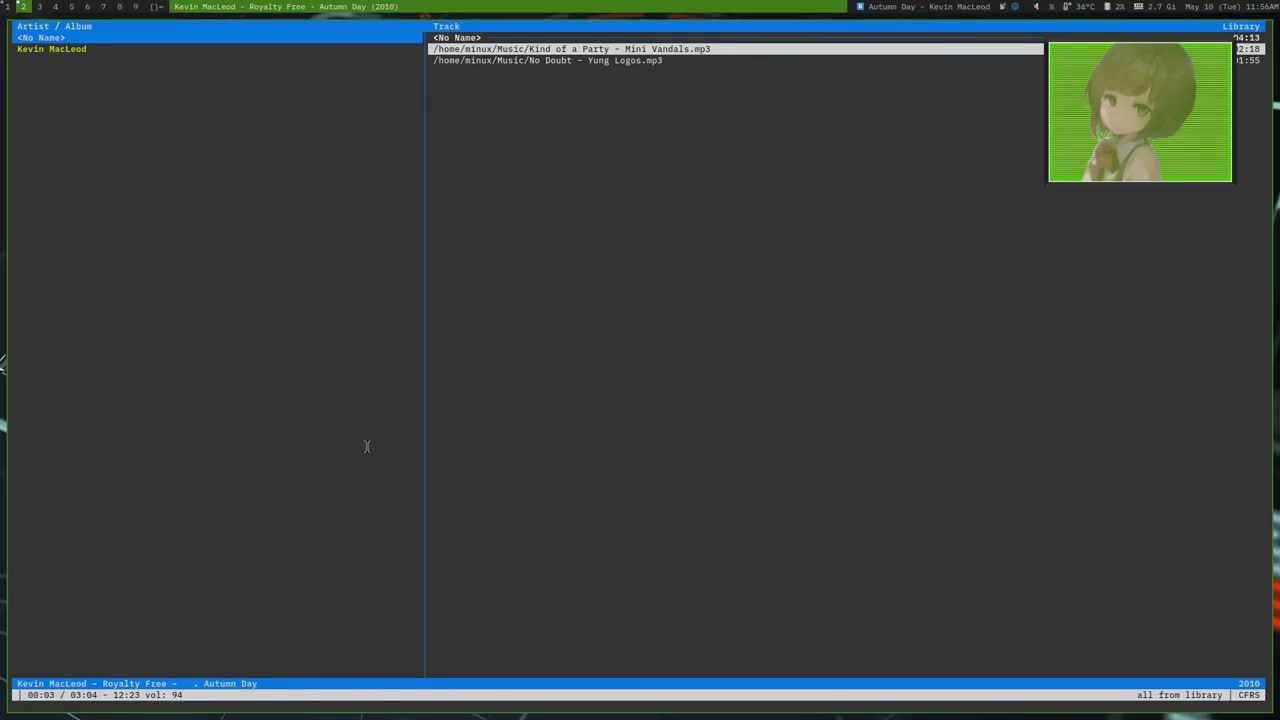
{"action": "key", "text": "colon"}
{"action": "type", "text": "bind -f common q shell screen -d cmus"}
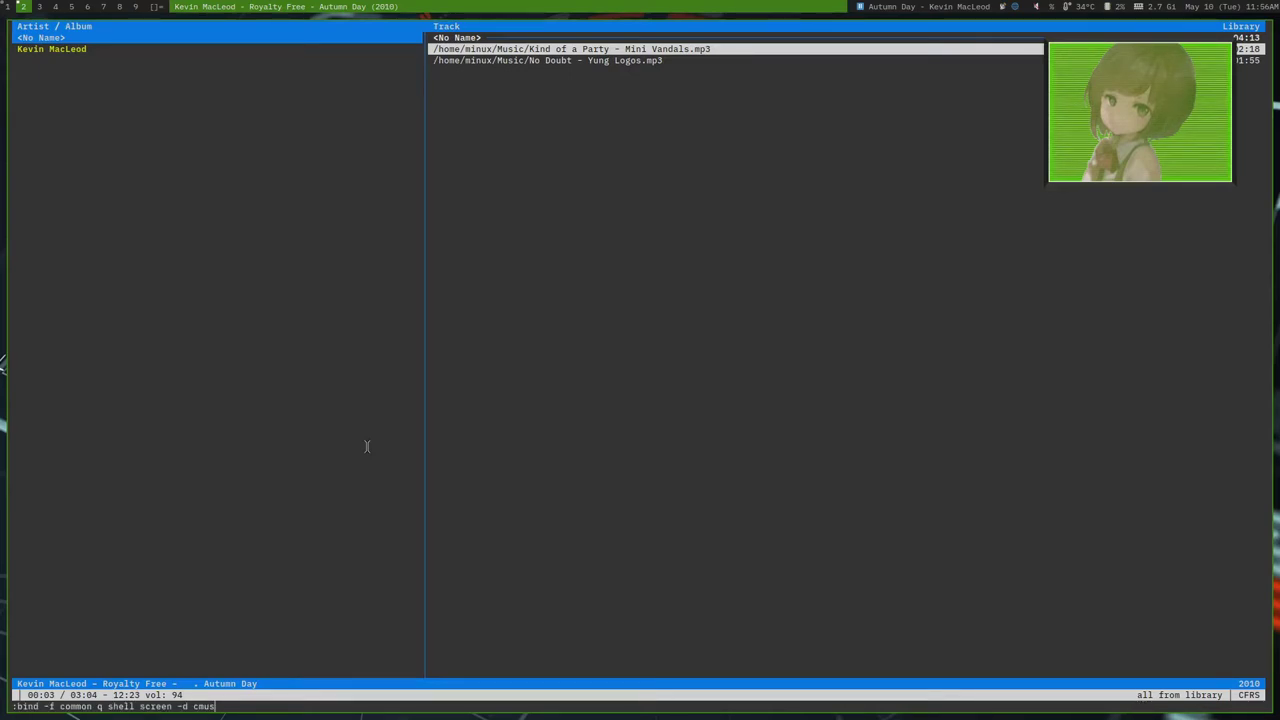
{"action": "key", "text": "Return"}
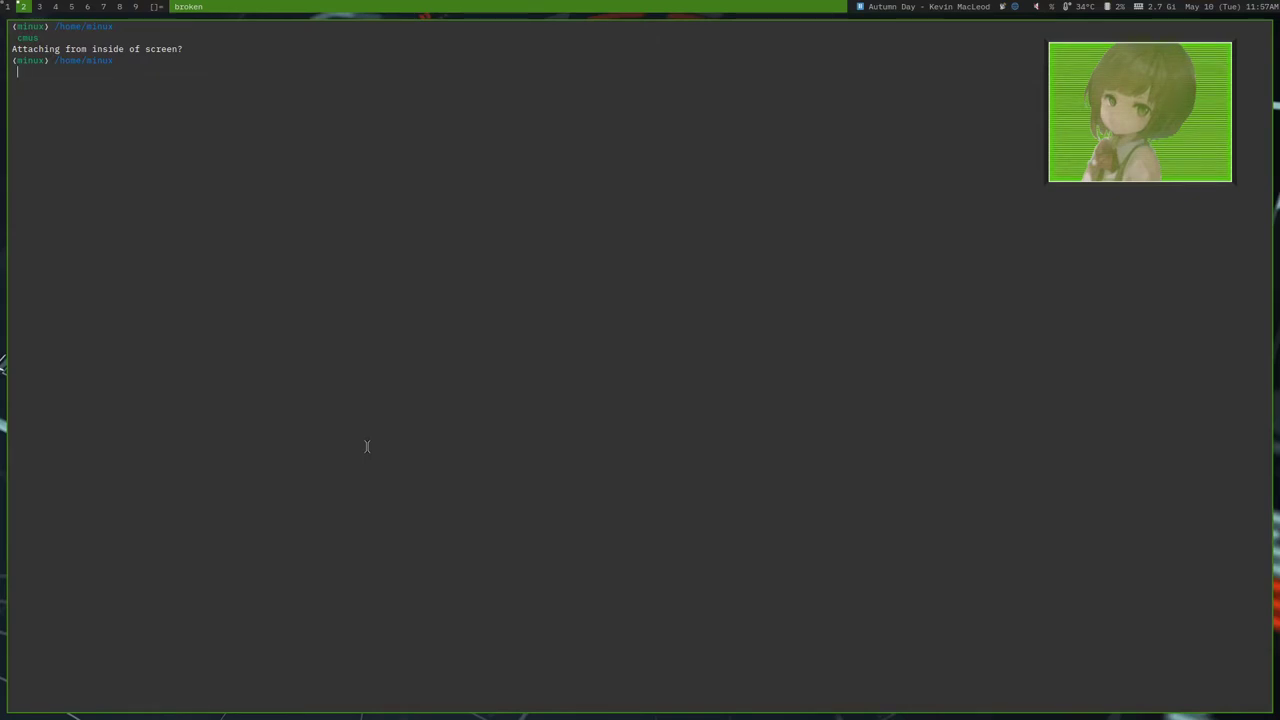
Try to start a bash shell and launch cmus from it
{"action": "type", "text": "bash"}
{"action": "key", "text": "Return"}
{"action": "type", "text": "cmus"}
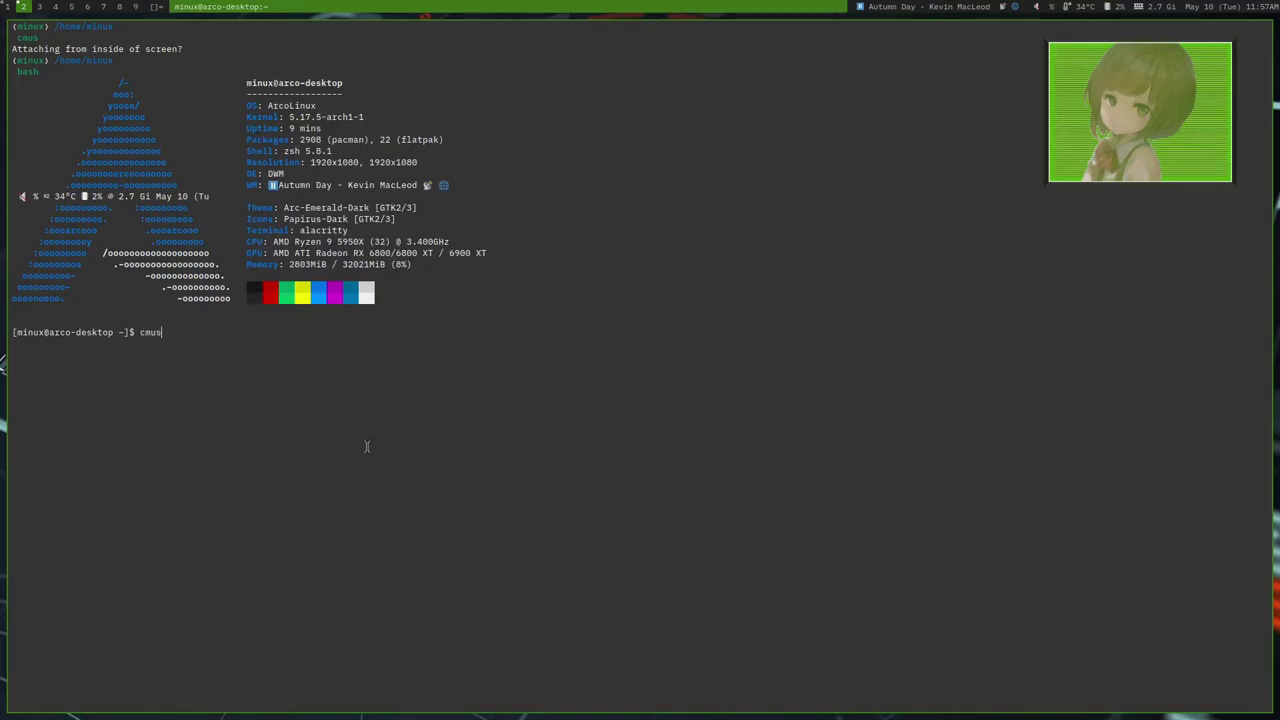
{"action": "key", "text": "Return"}
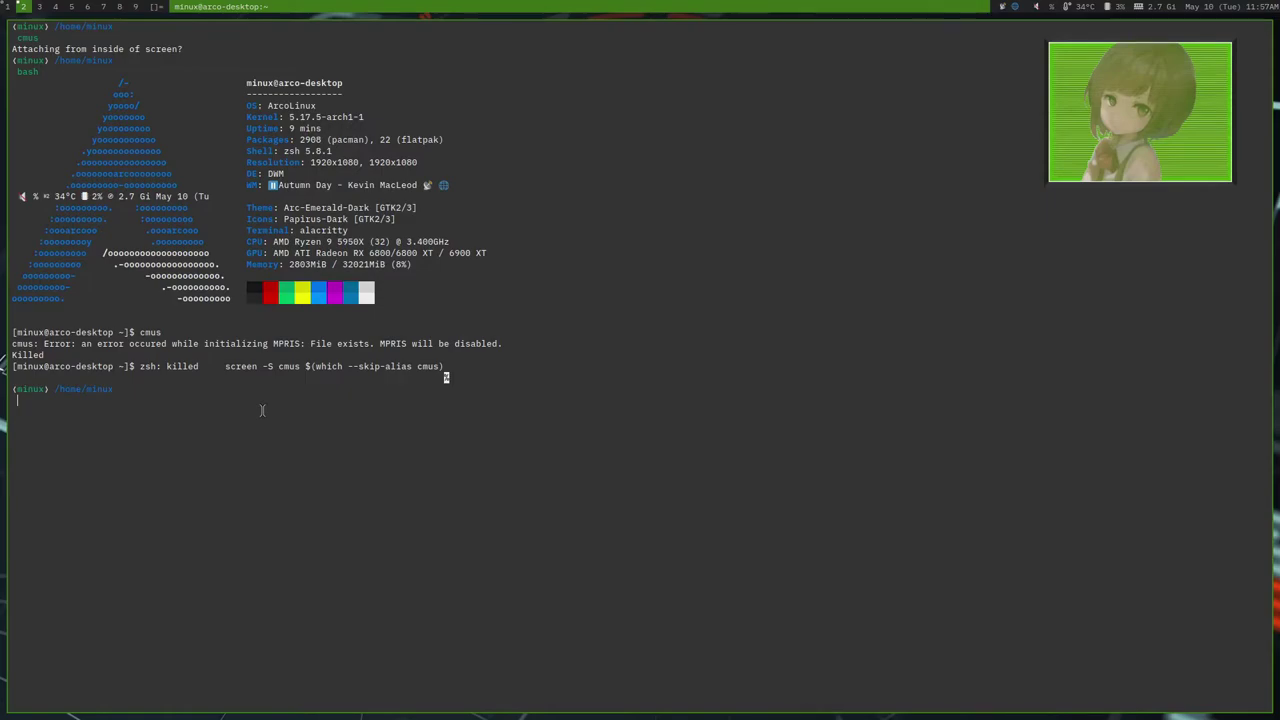
Clear the terminal, then relaunch cmus and detach its screen session
{"action": "type", "text": "clear"}
{"action": "key", "text": "Return"}
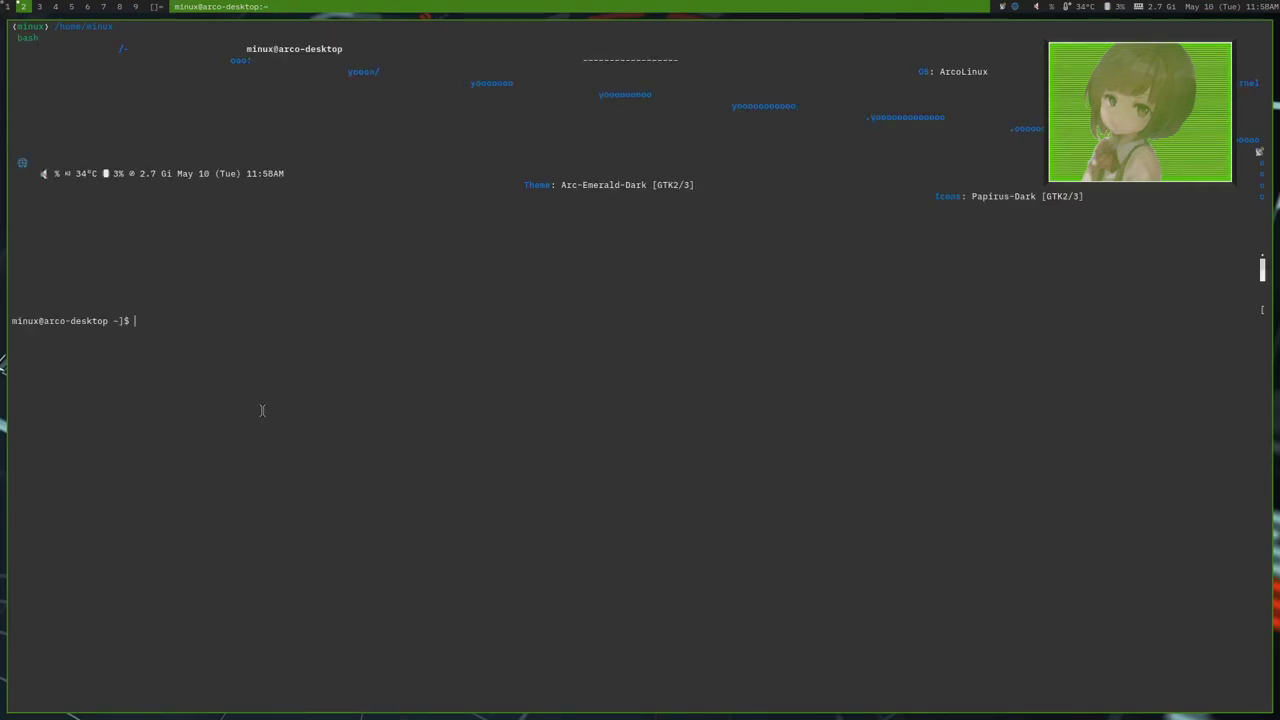
{"action": "type", "text": "cmus"}
{"action": "key", "text": "Return"}
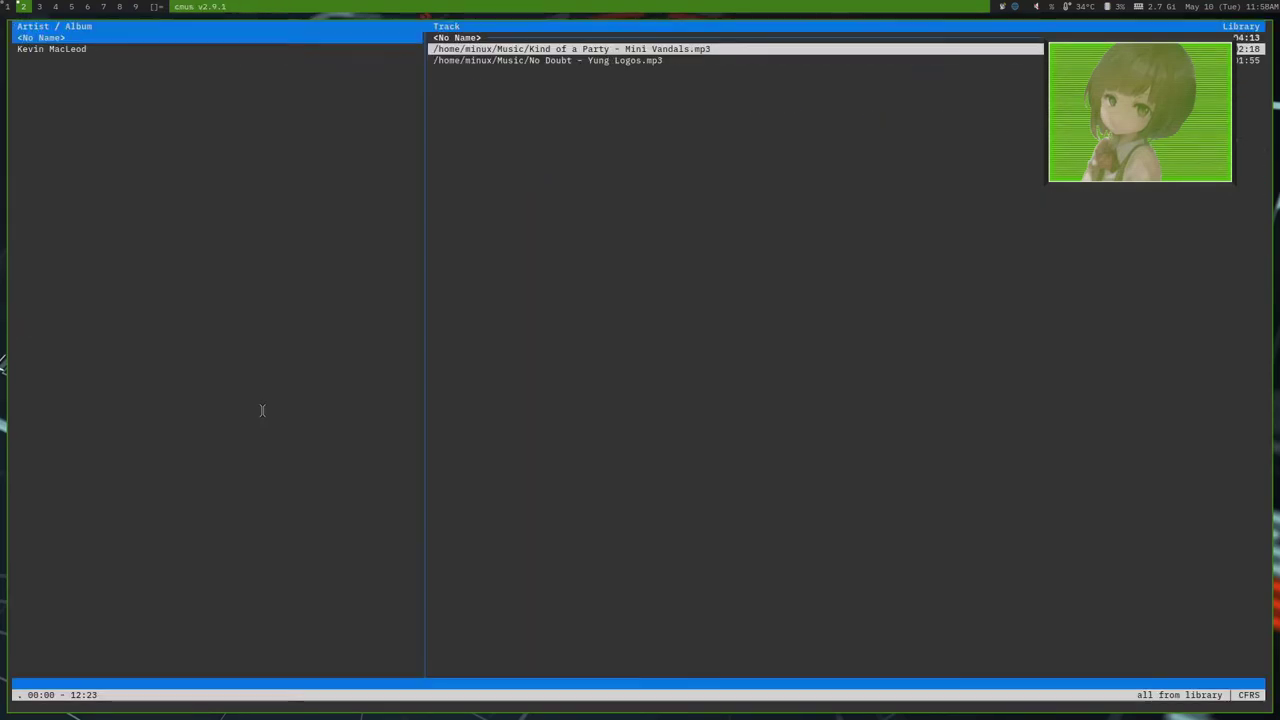
{"action": "key", "text": "ctrl+a"}
{"action": "key", "text": "d"}
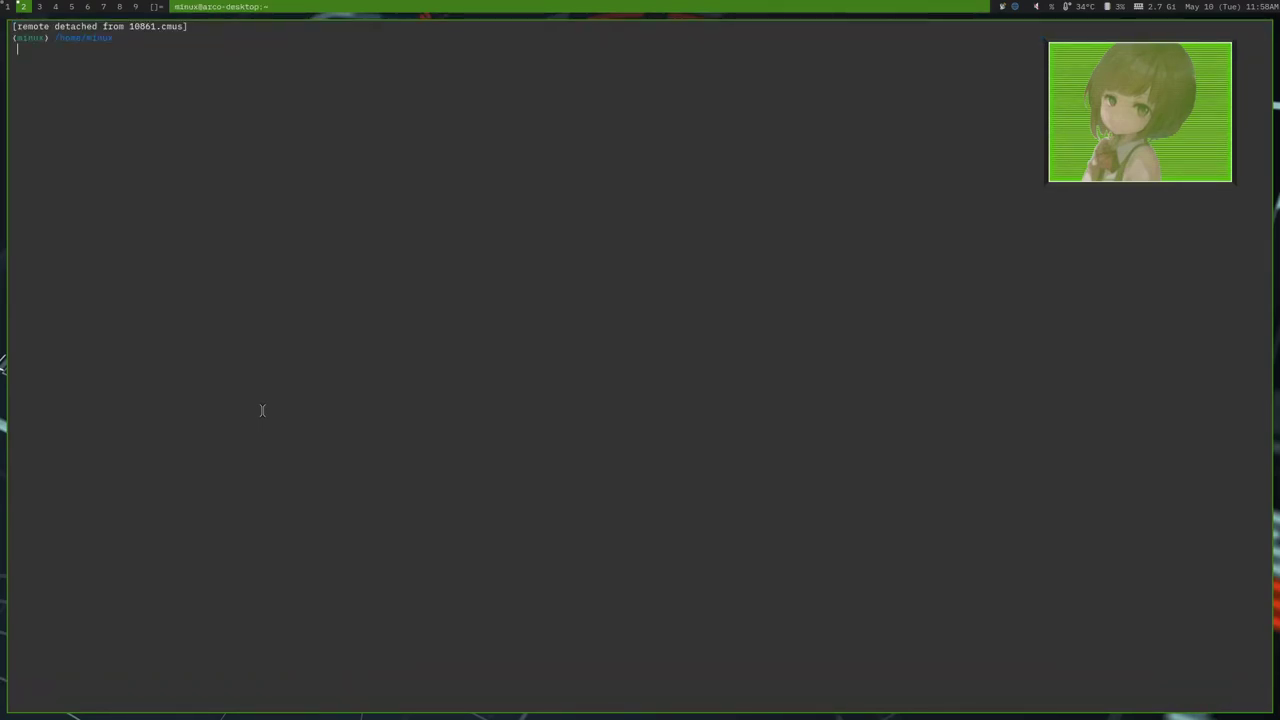
Bring back the detached cmus session and play Kind of a Party - Mini Vandals.mp3, then hide the floating player window
{"action": "key", "text": "super+m"}
{"action": "key", "text": "super+m"}
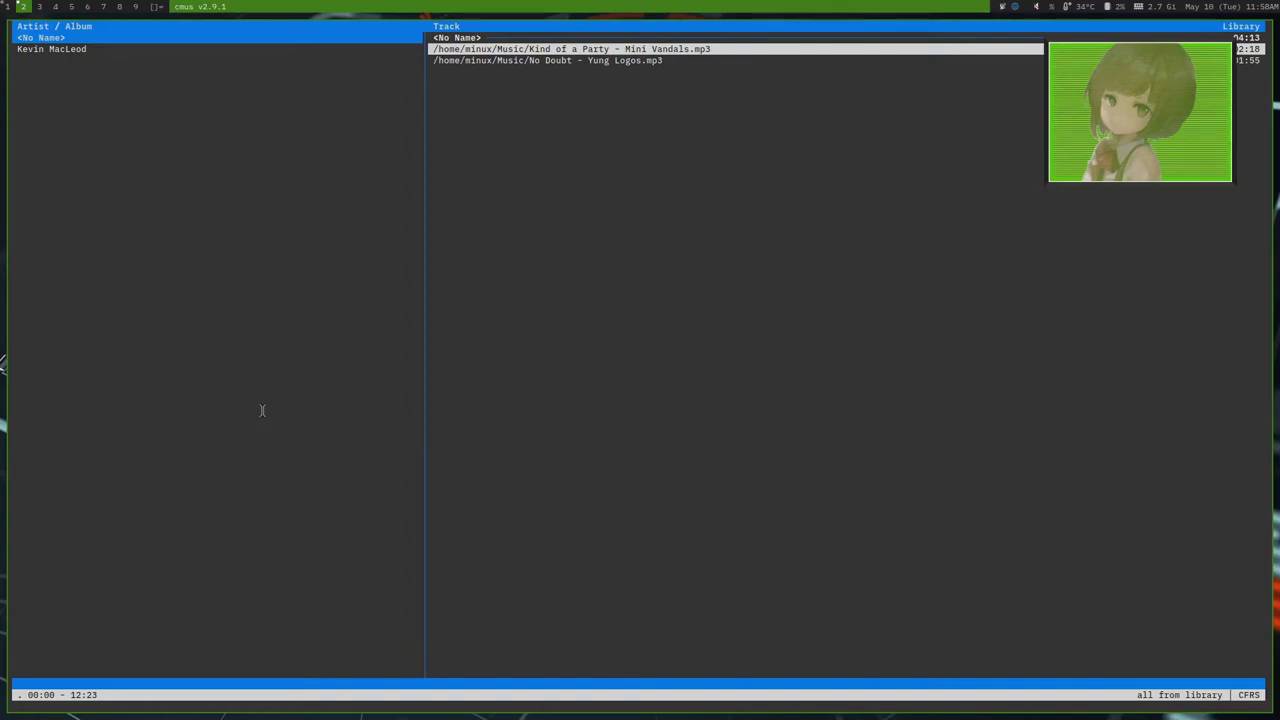
{"action": "key", "text": "Return"}
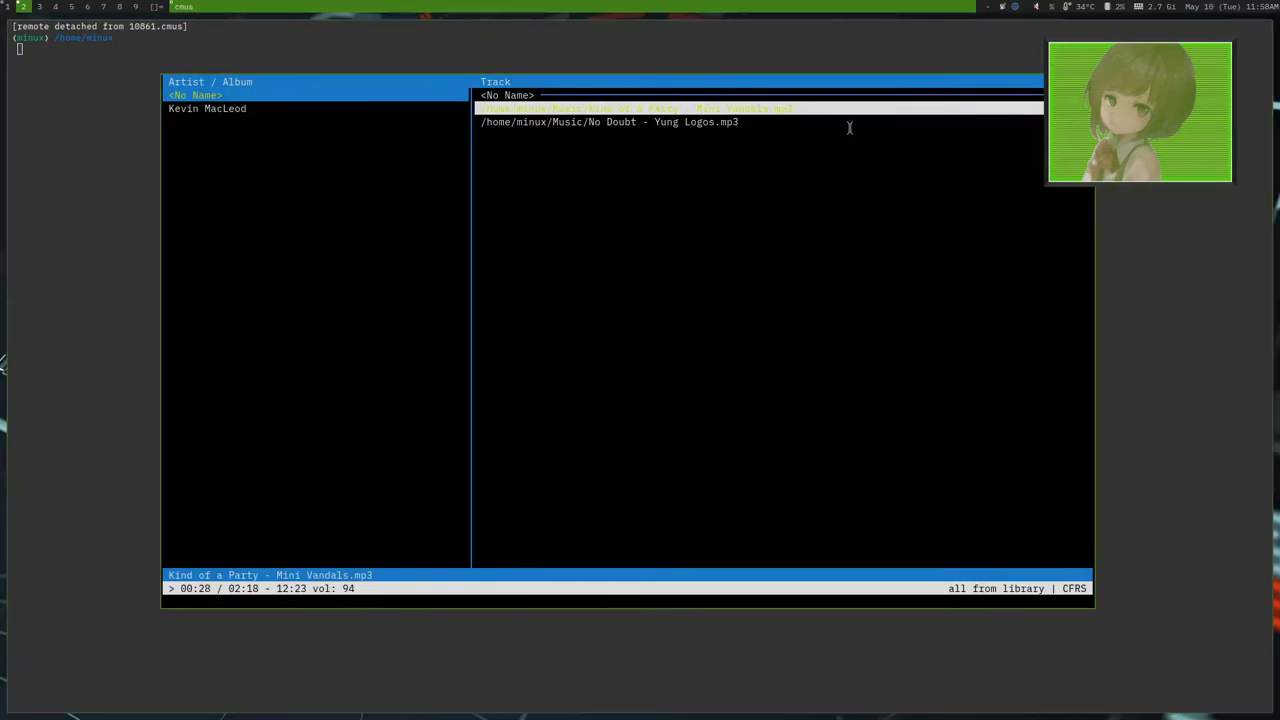
{"action": "left_click", "coordinate": [990, 6]}
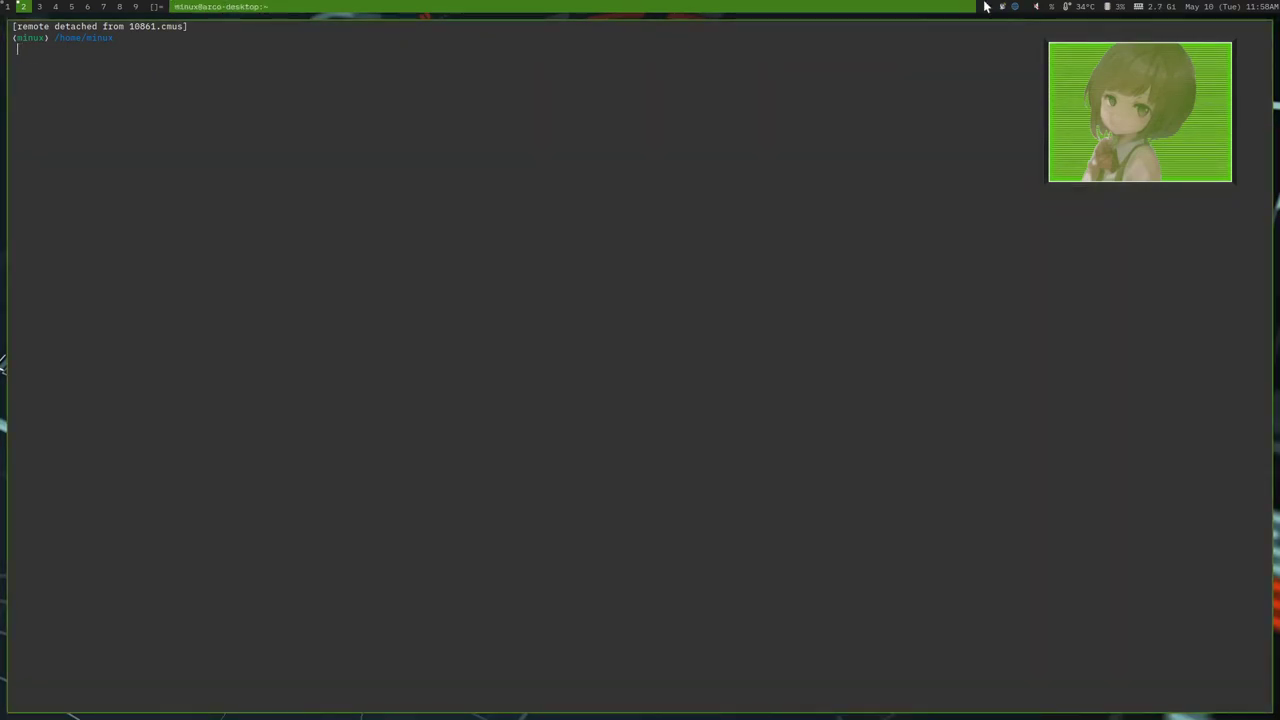
Switch to Firefox and read the status display programs wiki page through its scripts and usage sections
{"action": "key", "text": "super+1"}
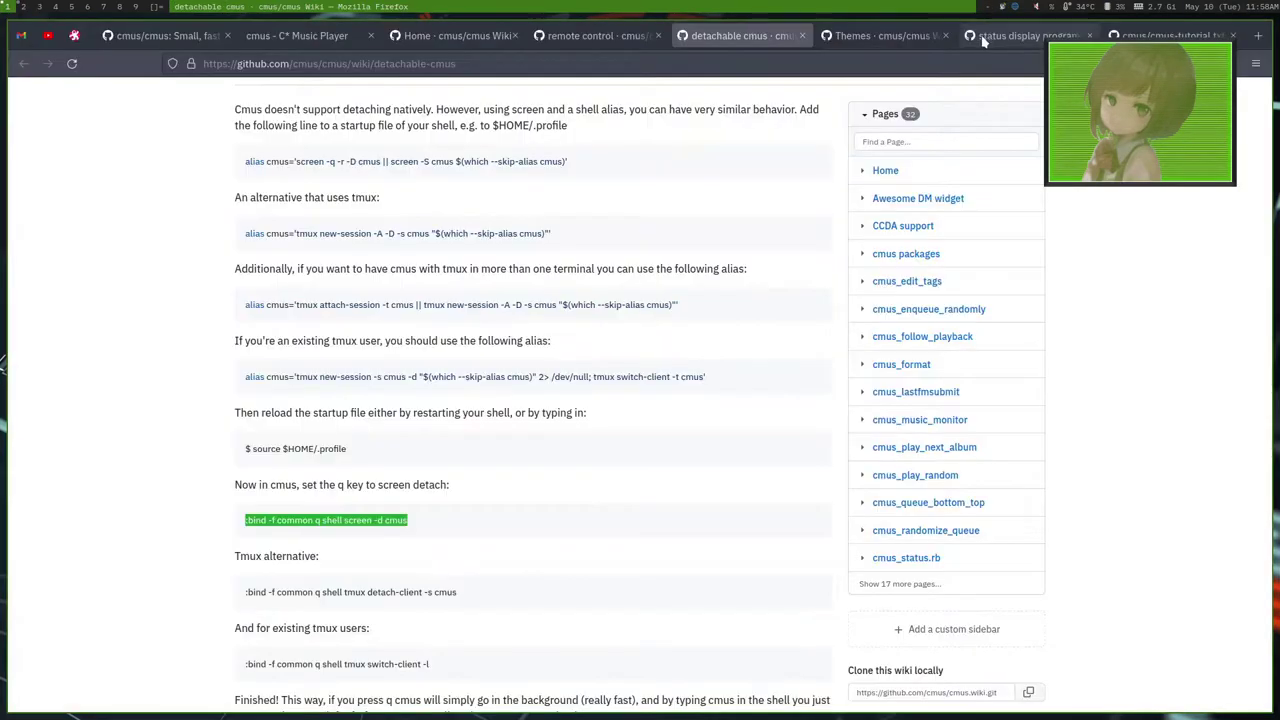
{"action": "key", "text": "ctrl+Tab"}
{"action": "key", "text": "ctrl+Tab"}
{"action": "scroll", "coordinate": [318, 405], "scroll_direction": "down", "scroll_amount": 3}
{"action": "scroll", "coordinate": [318, 405], "scroll_direction": "up", "scroll_amount": 3}
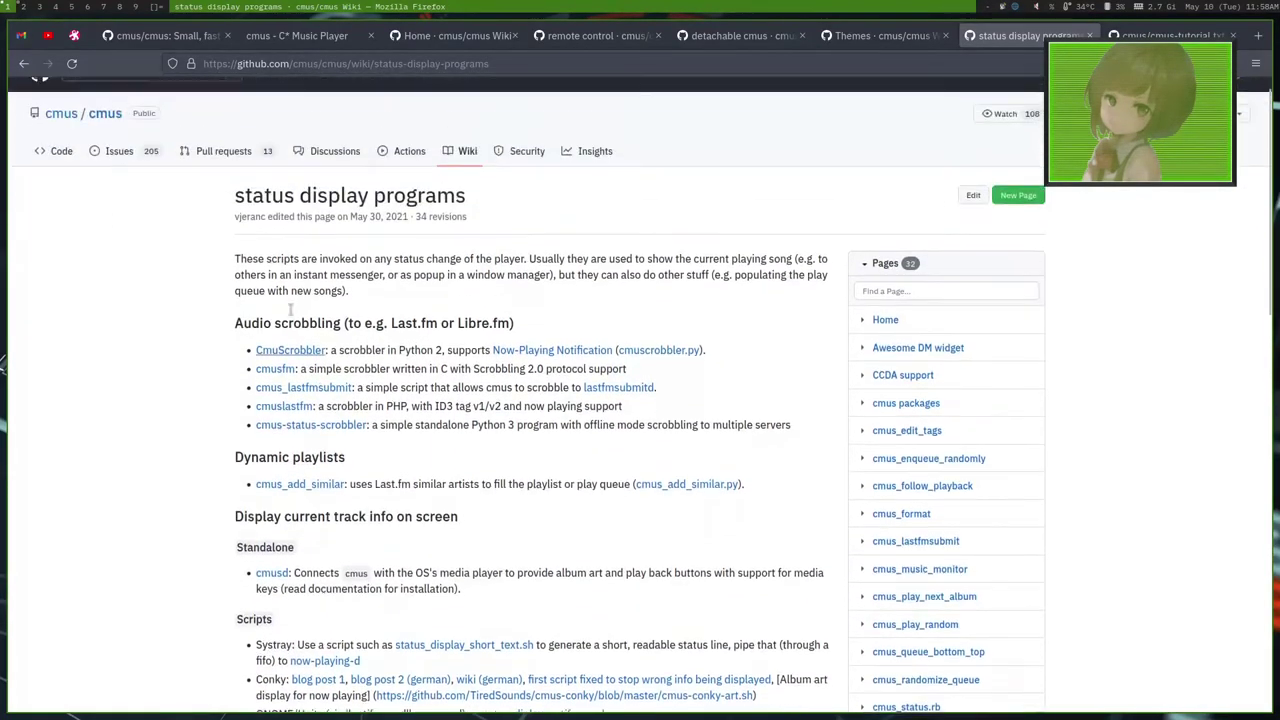
{"action": "scroll", "coordinate": [333, 401], "scroll_direction": "down", "scroll_amount": 10}
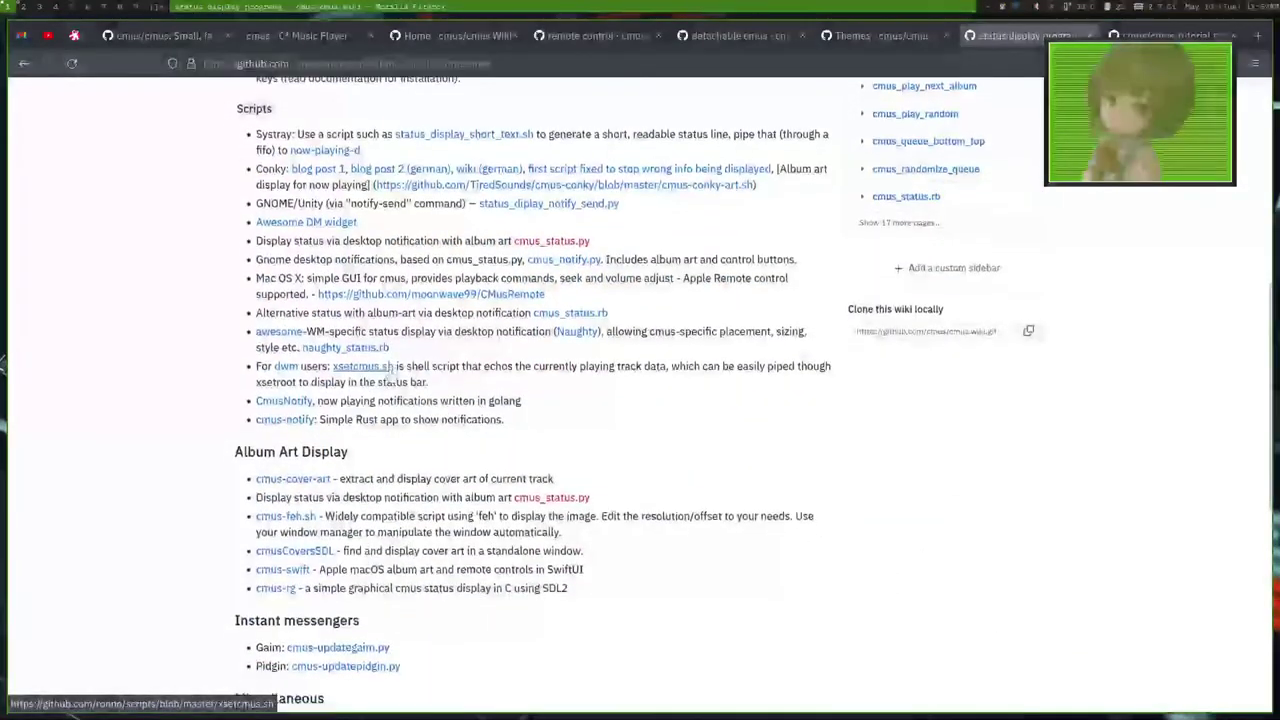
{"action": "scroll", "coordinate": [322, 519], "scroll_direction": "down", "scroll_amount": 3}
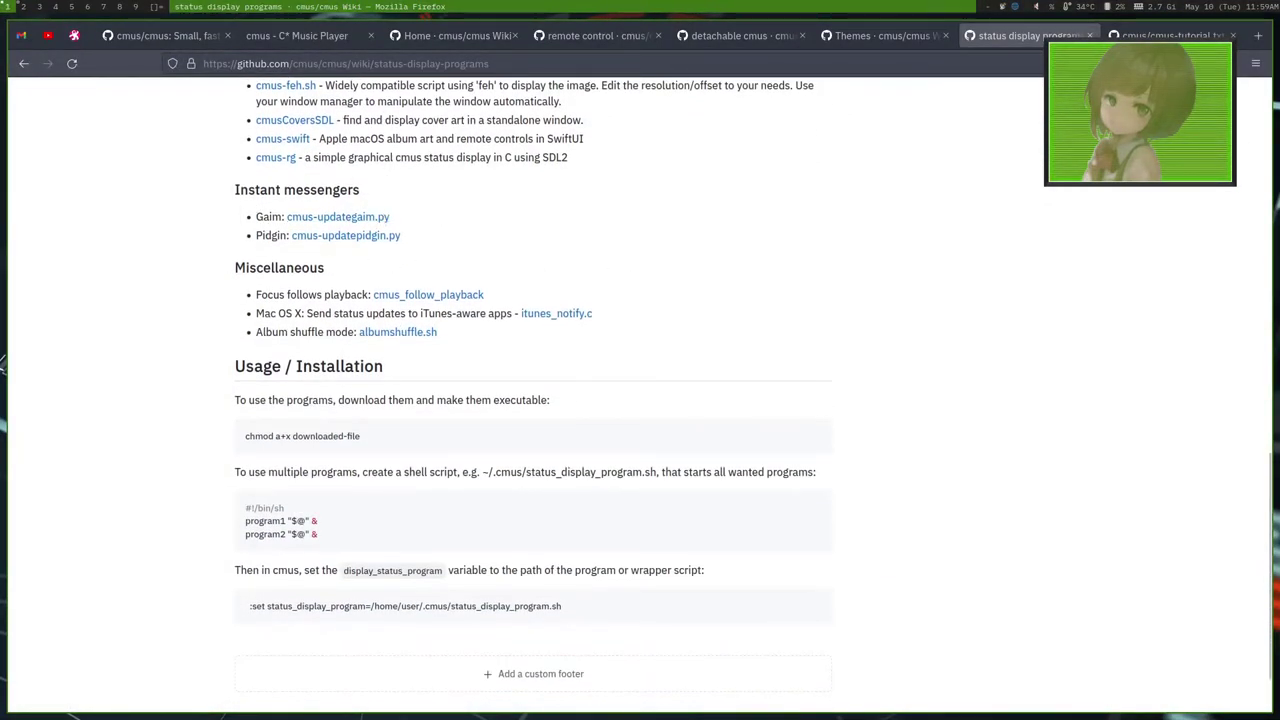
Check the remote control wiki page, then find the xsetcmus.sh entry for dwm users on the status display programs page
{"action": "key", "text": "alt+7"}
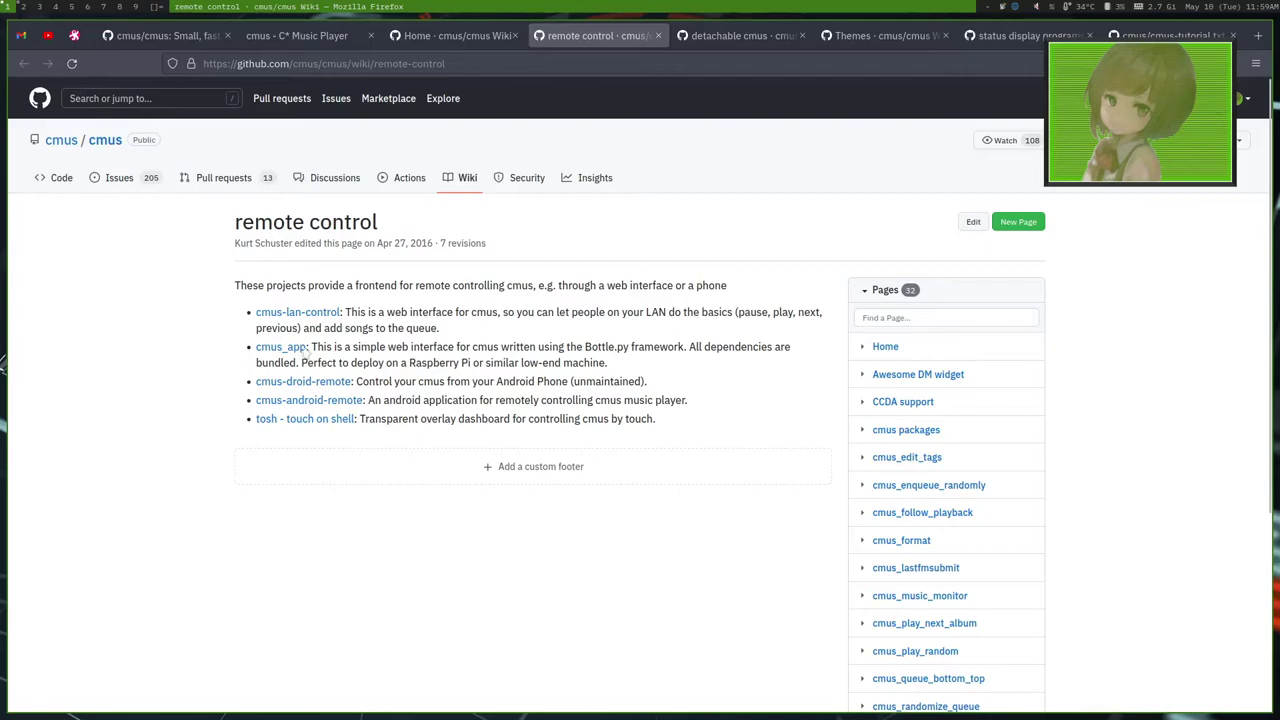
{"action": "left_click", "coordinate": [1025, 35]}
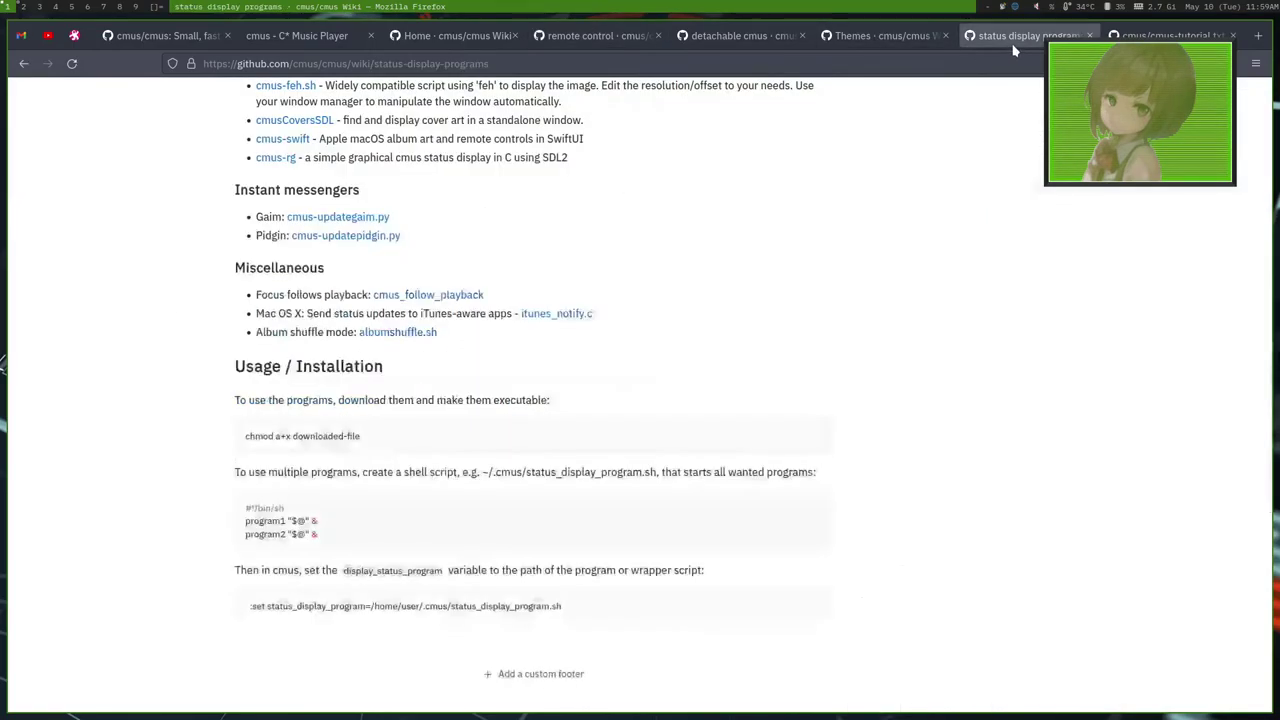
{"action": "scroll", "coordinate": [592, 400], "scroll_direction": "down", "scroll_amount": 2}
{"action": "scroll", "coordinate": [590, 423], "scroll_direction": "up", "scroll_amount": 9}
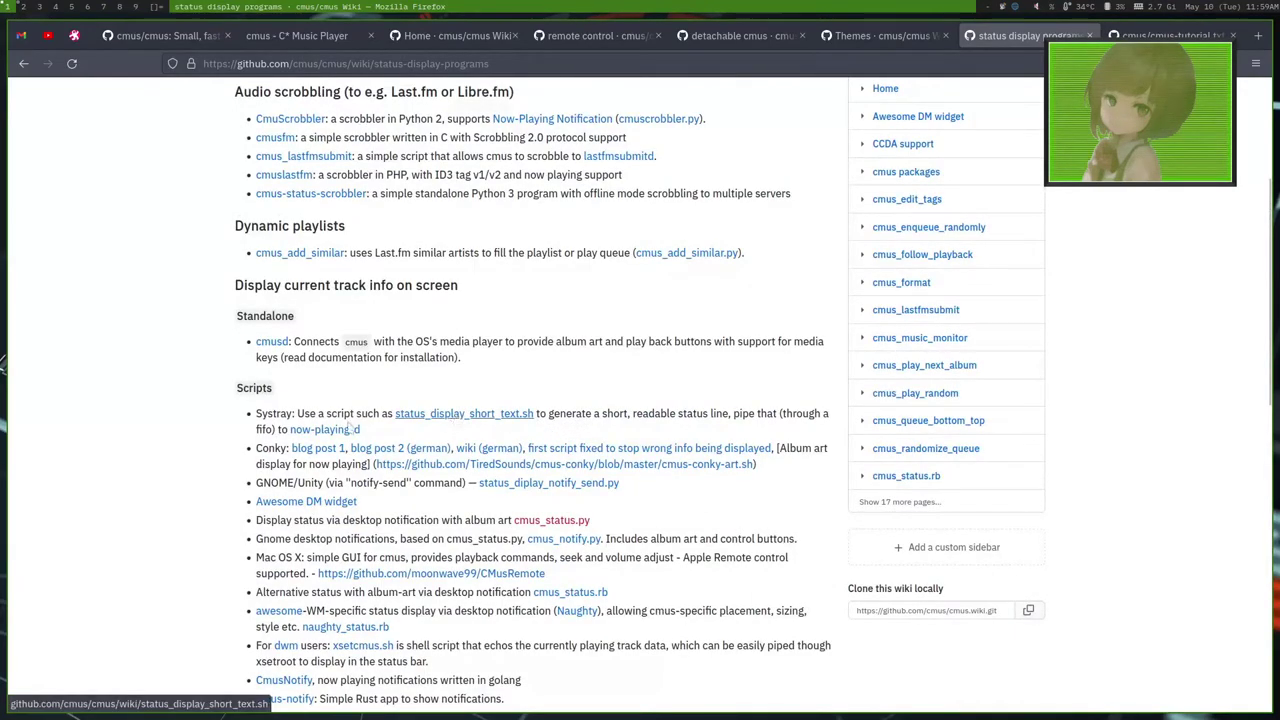
{"action": "scroll", "coordinate": [248, 424], "scroll_direction": "down", "scroll_amount": 1}
{"action": "scroll", "coordinate": [248, 424], "scroll_direction": "down", "scroll_amount": 2}
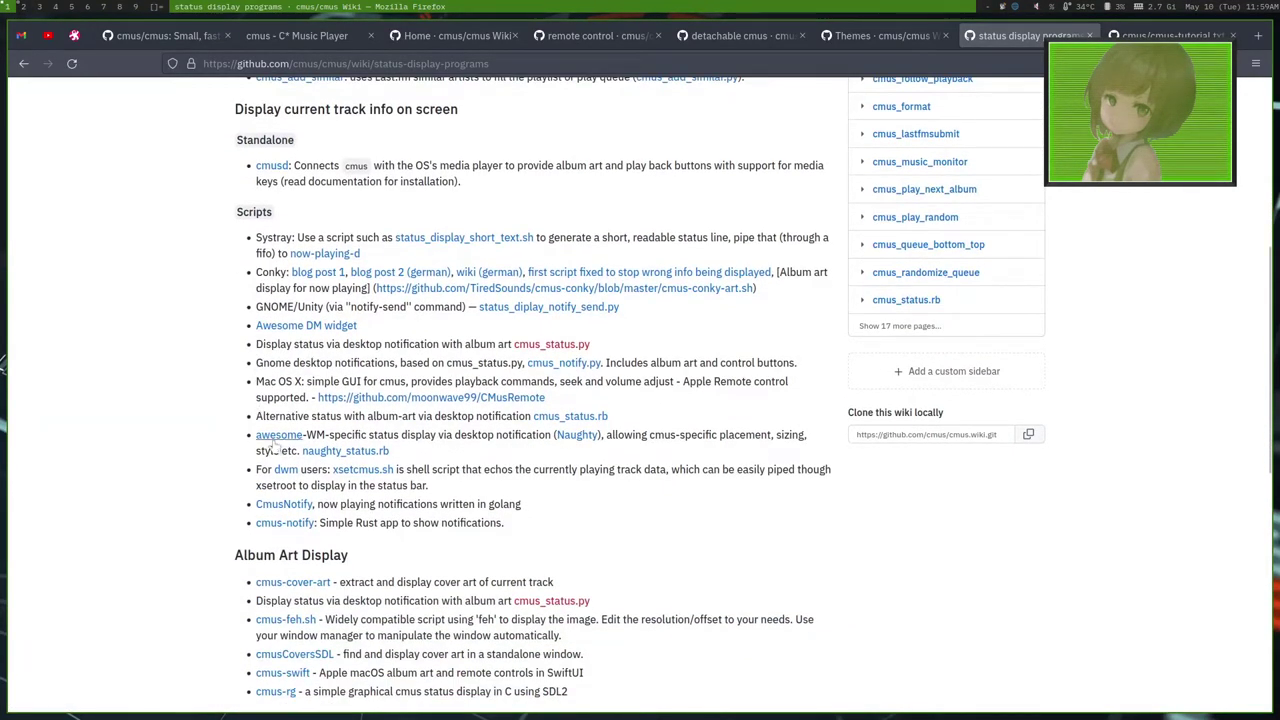
{"action": "left_click", "coordinate": [340, 472]}
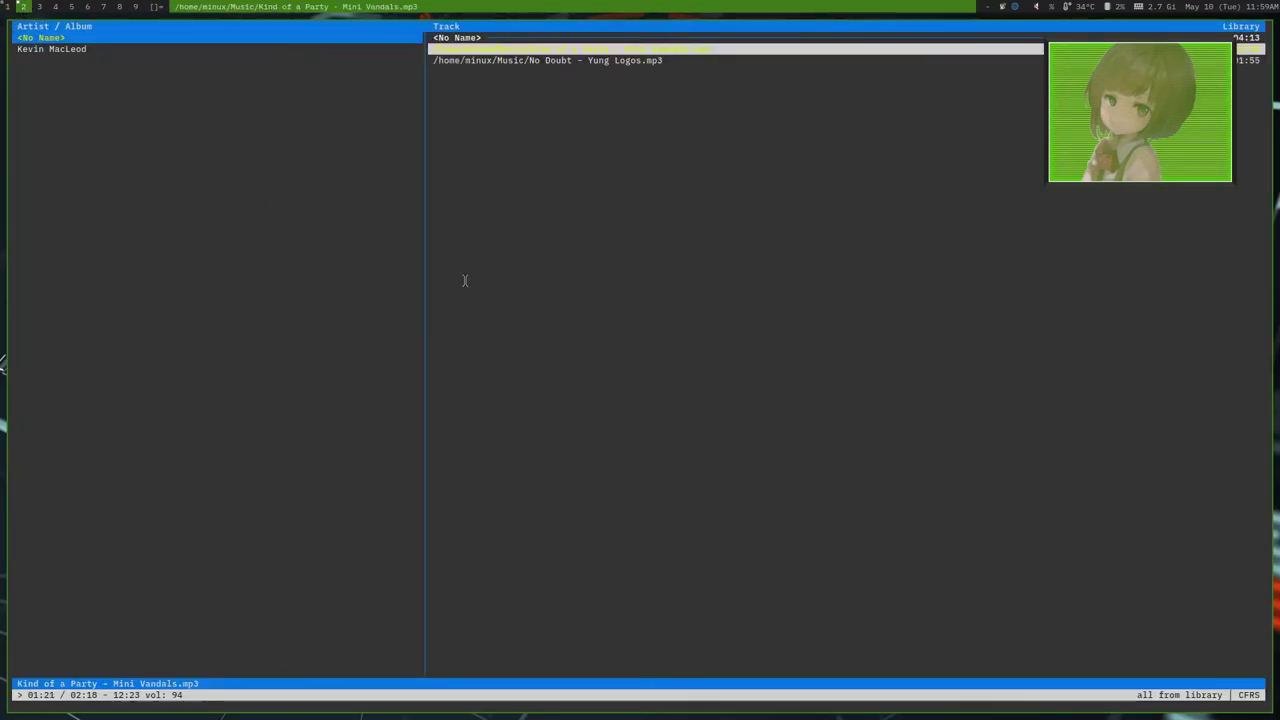
Open the settings and keybindings view in cmus
{"action": "key", "text": "7"}
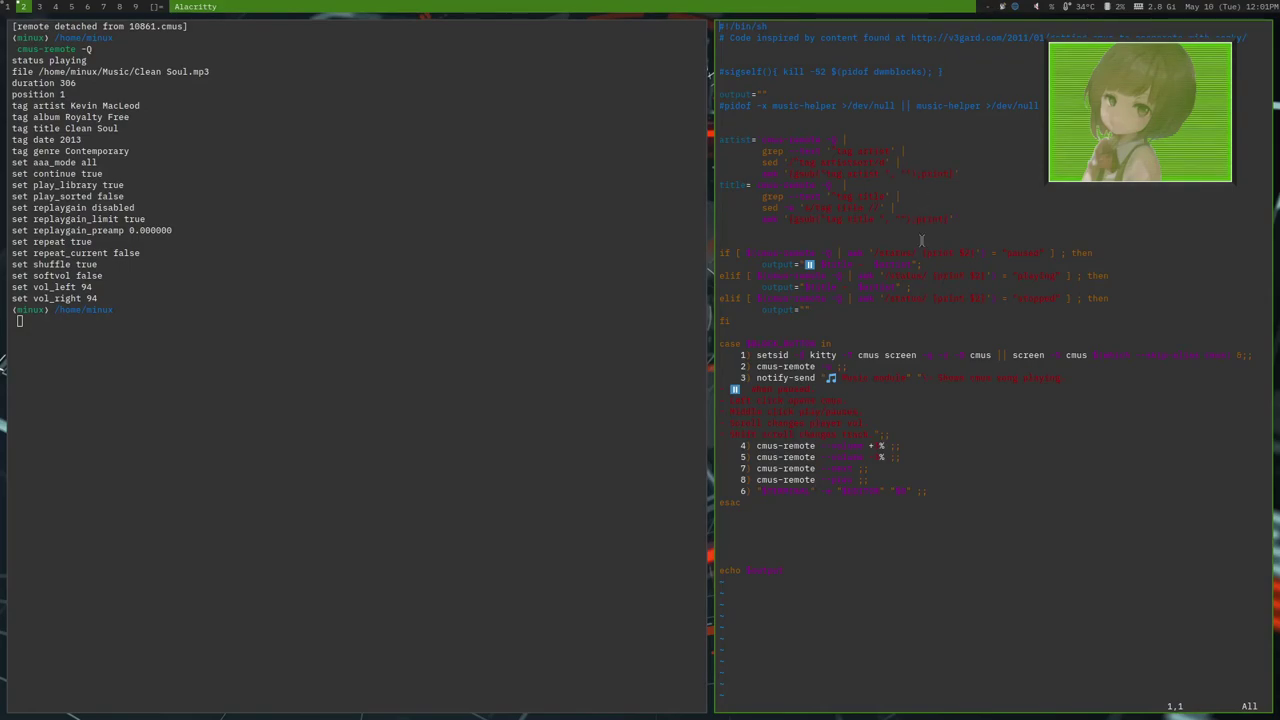
Quit the editor that shows the cmus status bar shell script
{"action": "type", "text": "q"}
{"action": "key", "text": "Return"}
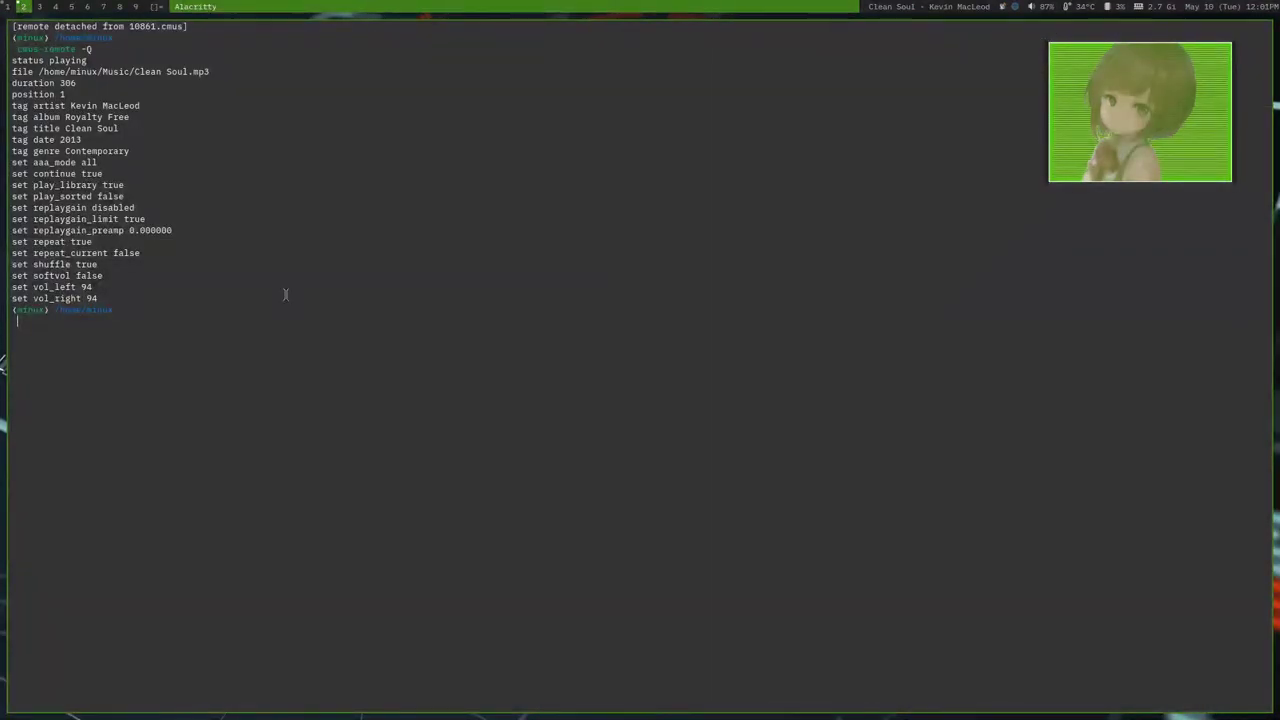
Reopen cmus from the terminal, try the cyan color scheme, and return to the default scheme
{"action": "type", "text": "cmus"}
{"action": "key", "text": "Return"}
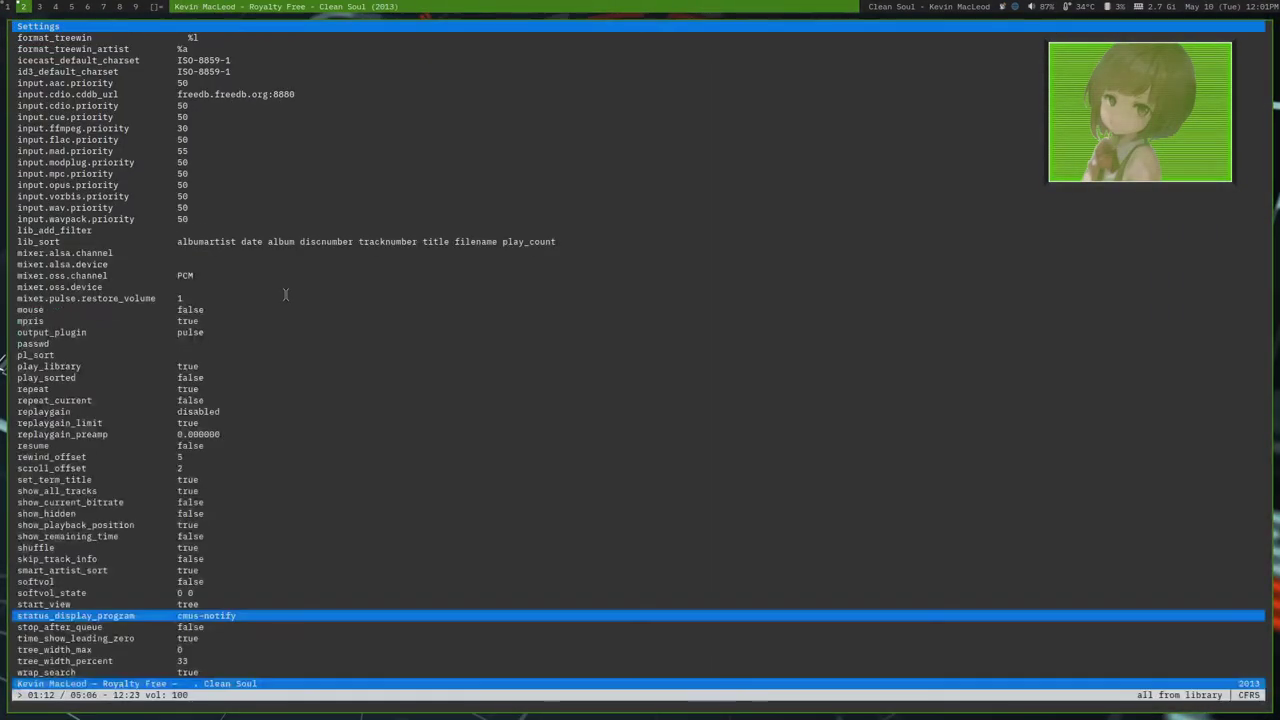
{"action": "key", "text": "colon"}
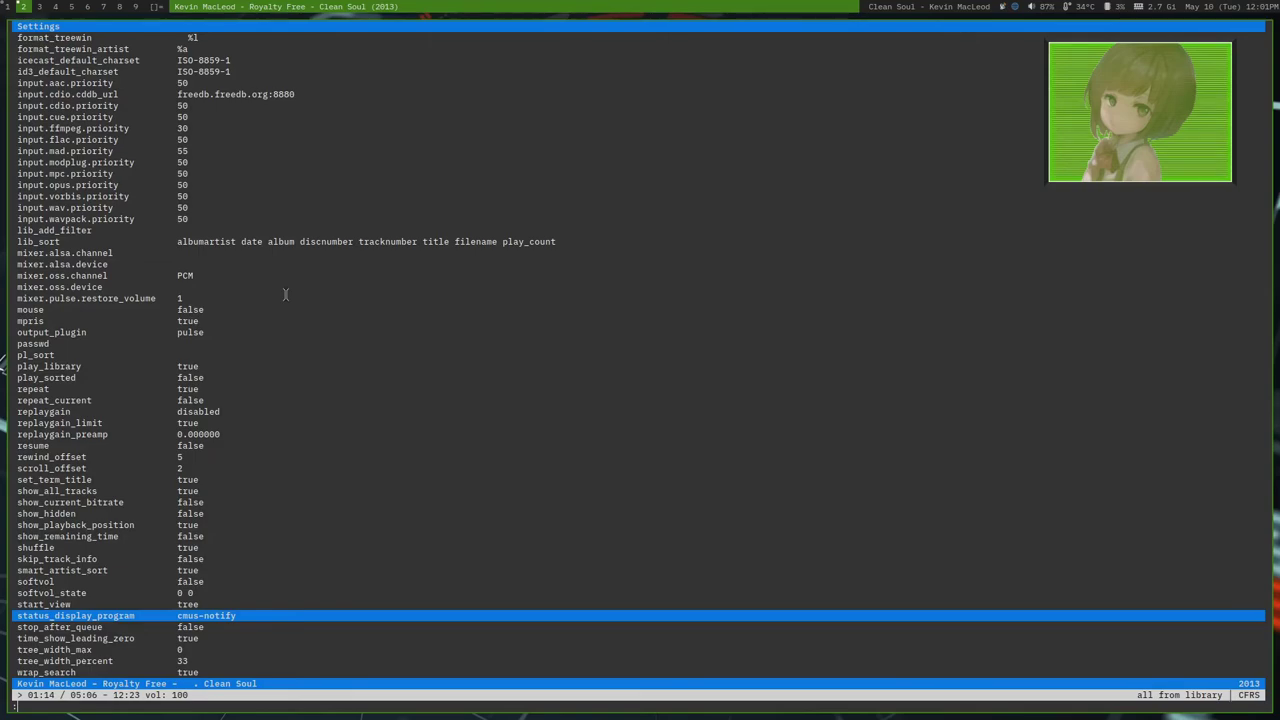
{"action": "type", "text": "colorscheme cyan"}
{"action": "key", "text": "Return"}
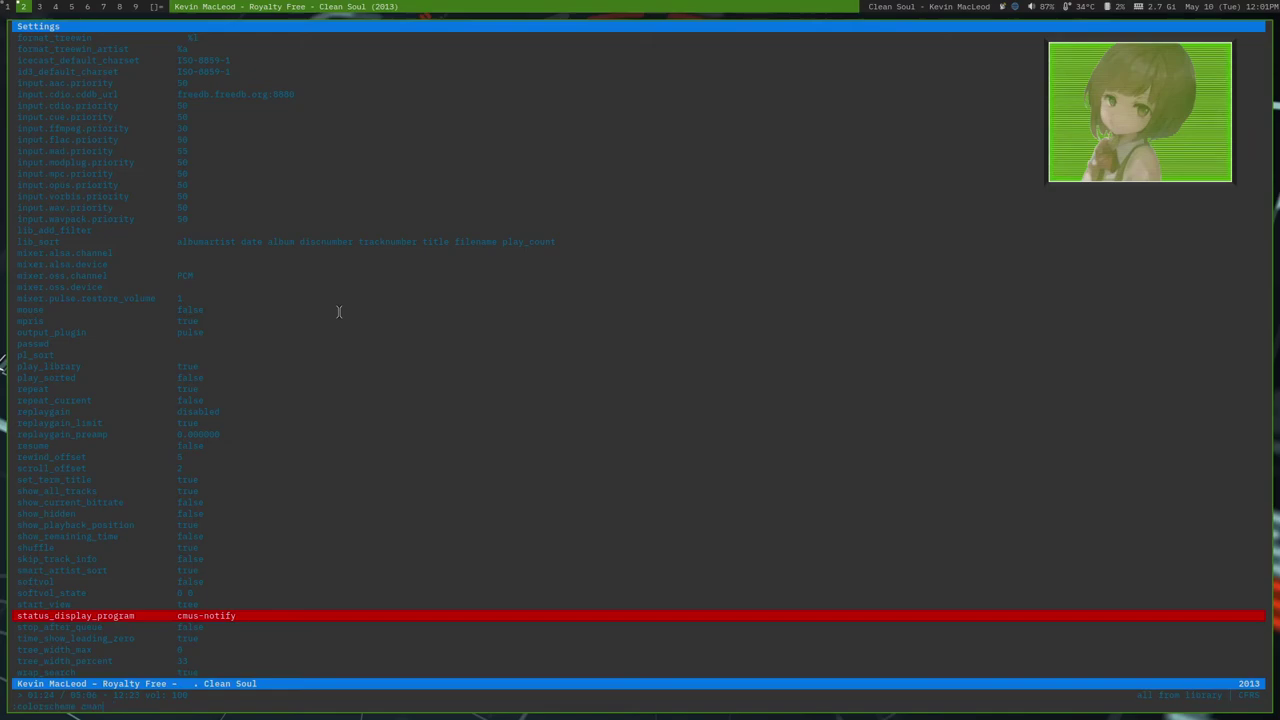
{"action": "key", "text": "Return"}
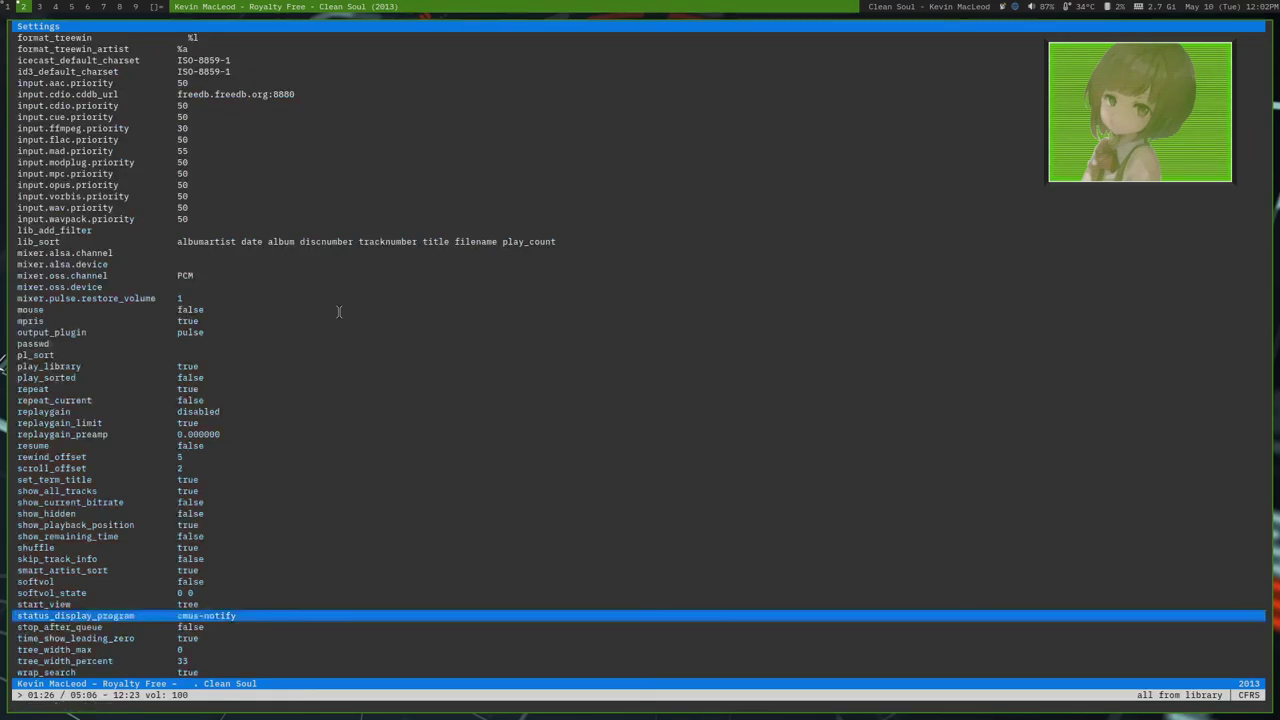
Try the dracula color scheme in cmus
{"action": "type", "text": ":"}
{"action": "key", "text": "Up"}
{"action": "key", "text": "BackSpace"}
{"action": "key", "text": "BackSpace"}
{"action": "key", "text": "BackSpace"}
{"action": "key", "text": "BackSpace"}
{"action": "key", "text": "BackSpace"}
{"action": "key", "text": "BackSpace"}
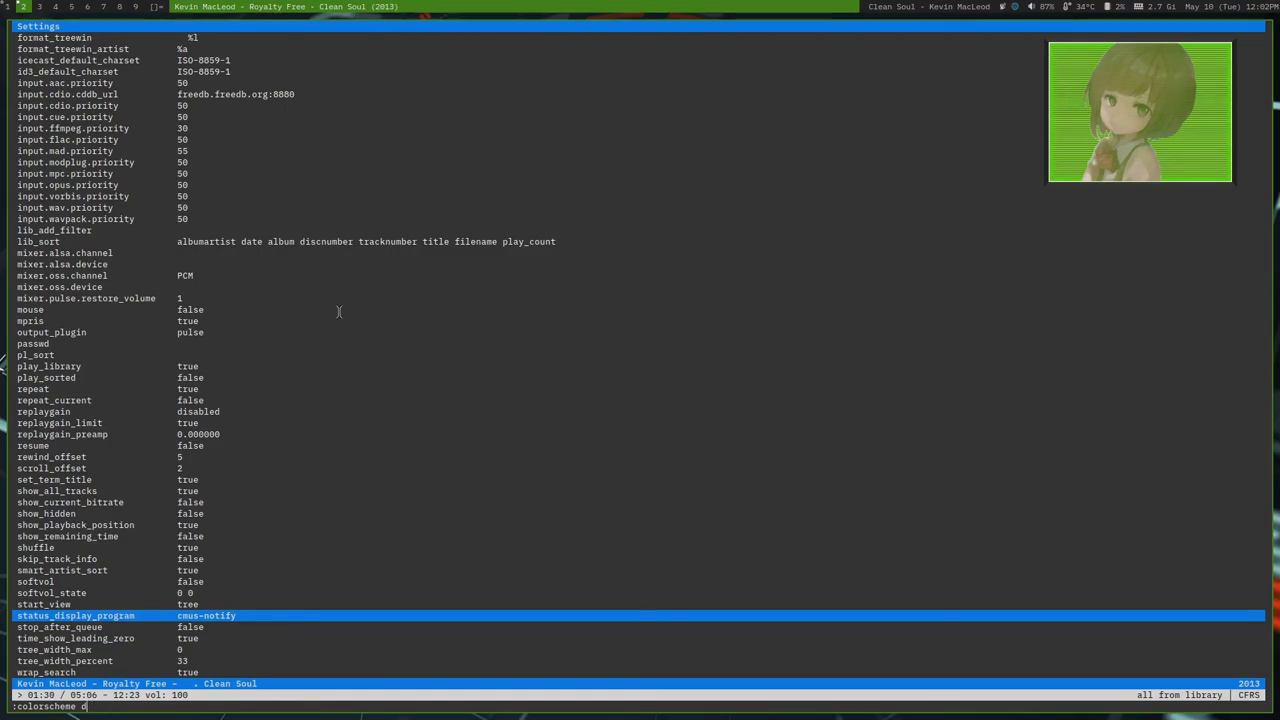
{"action": "key", "text": "Tab"}
{"action": "key", "text": "Return"}
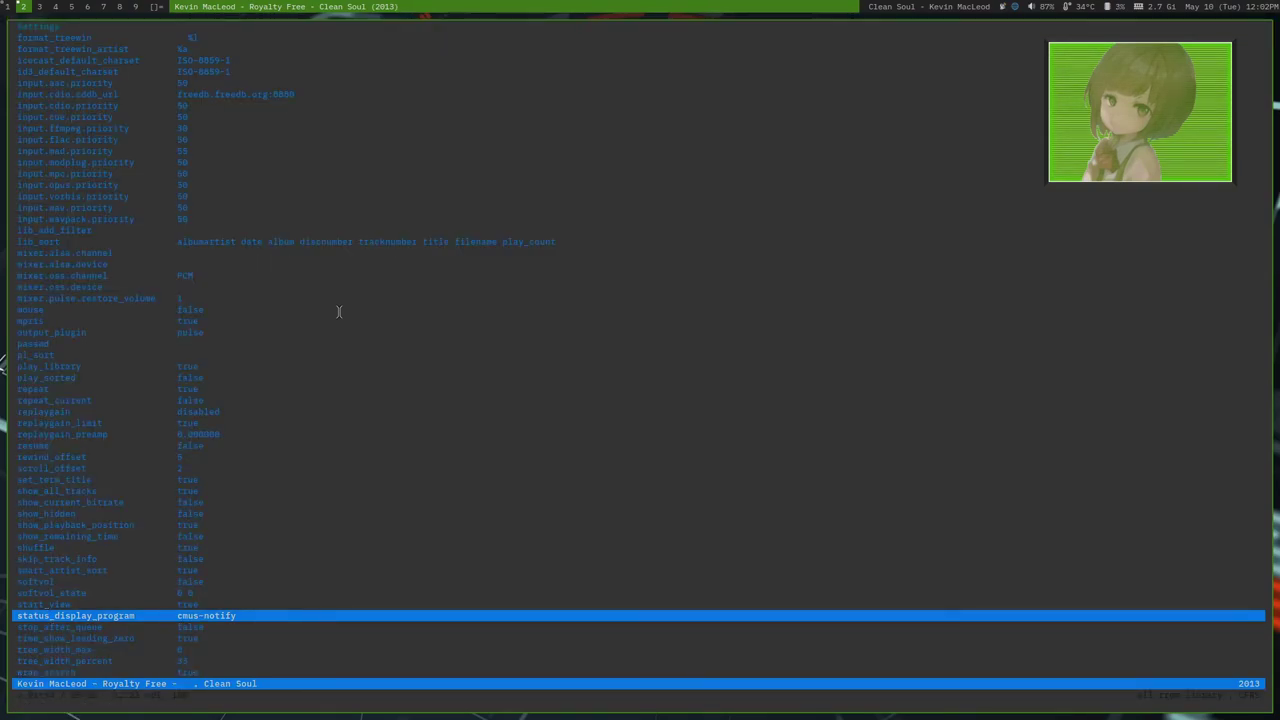
Go to the library tree view and restore the default color scheme
{"action": "key", "text": "3"}
{"action": "key", "text": "1"}
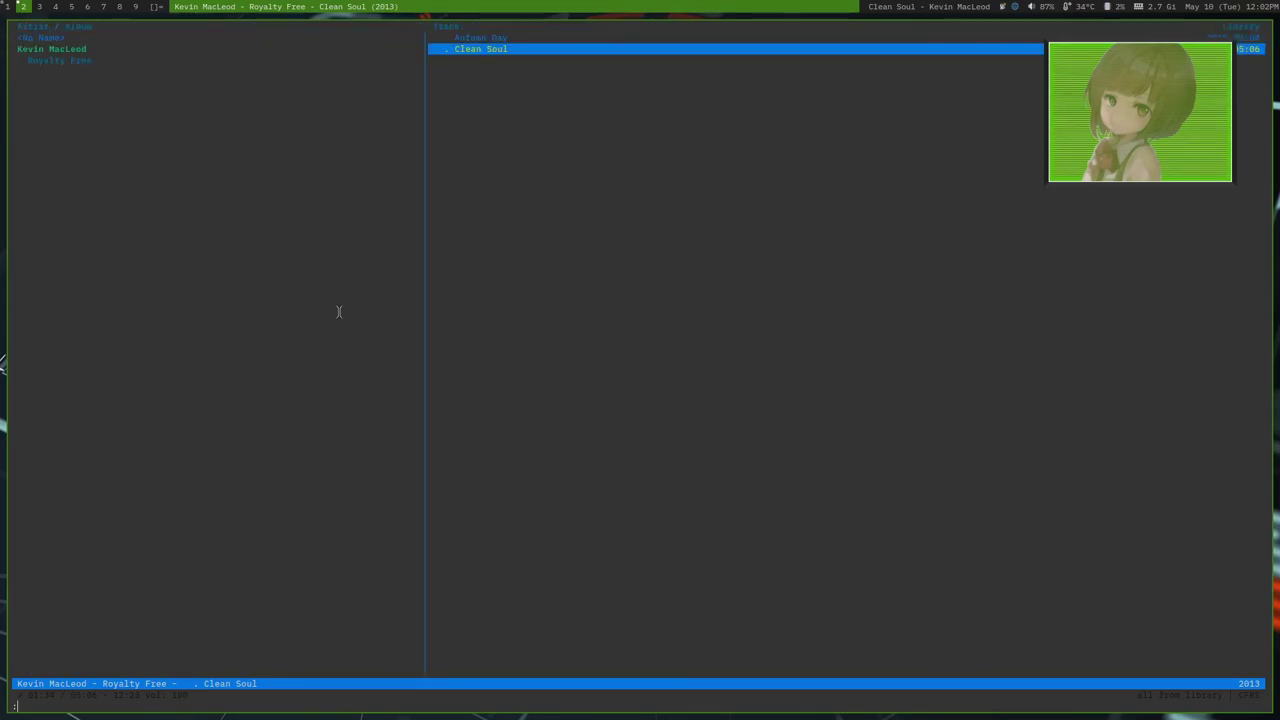
{"action": "type", "text": "colorscheme dracul"}
{"action": "key", "text": "BackSpace"}
{"action": "key", "text": "BackSpace"}
{"action": "key", "text": "BackSpace"}
{"action": "type", "text": "default"}
{"action": "key", "text": "Return"}
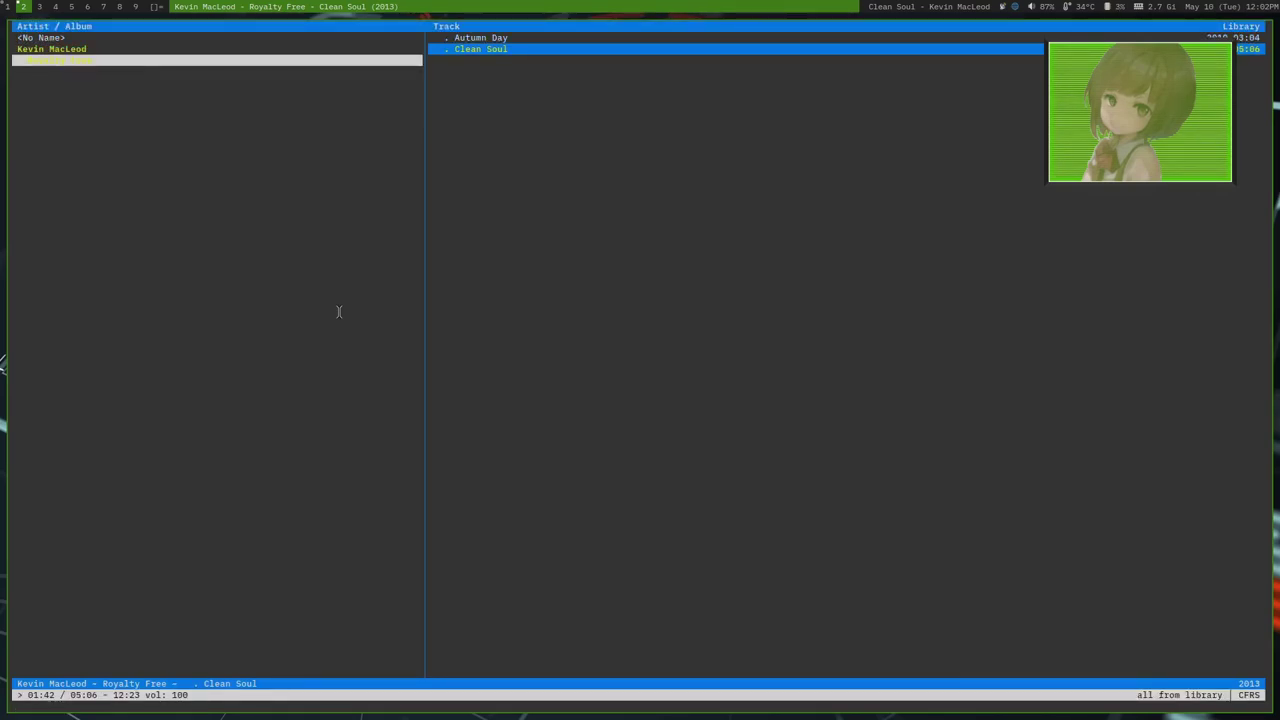
Switch to Firefox and examine the iTunes-like theme on the Themes wiki page
{"action": "key", "text": "super+1"}
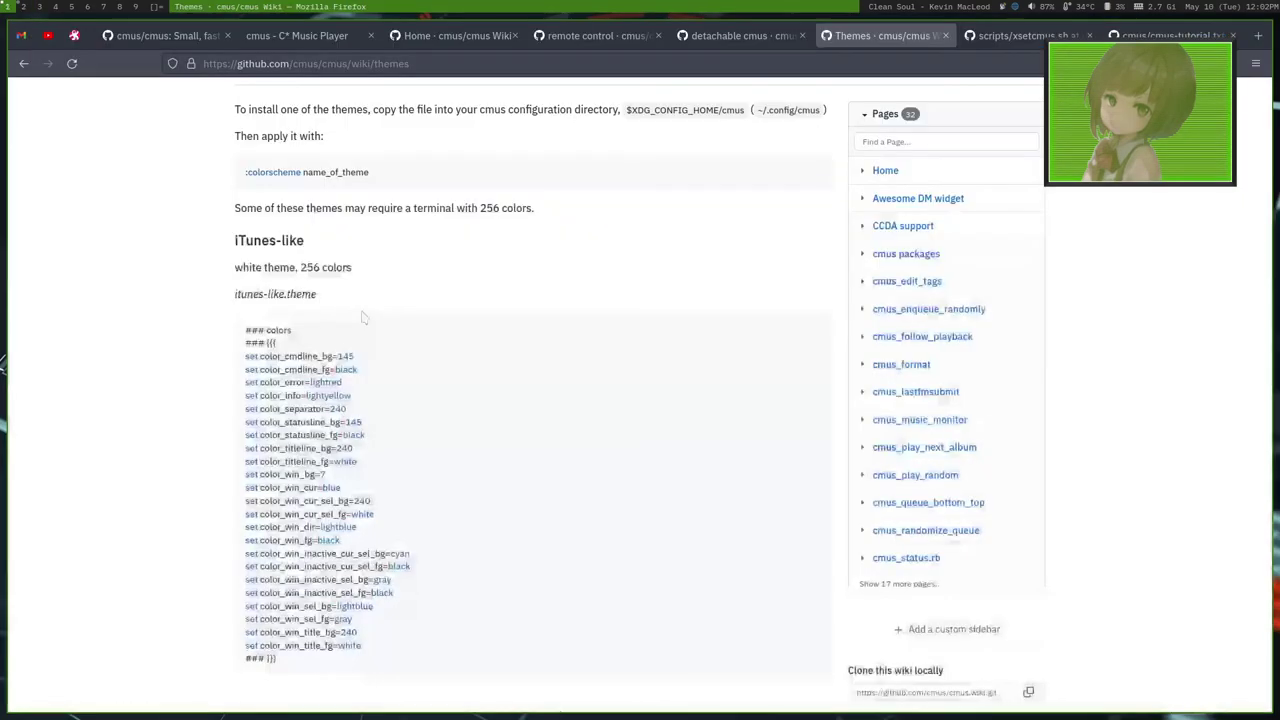
{"action": "scroll", "coordinate": [362, 512], "scroll_direction": "down", "scroll_amount": 3}
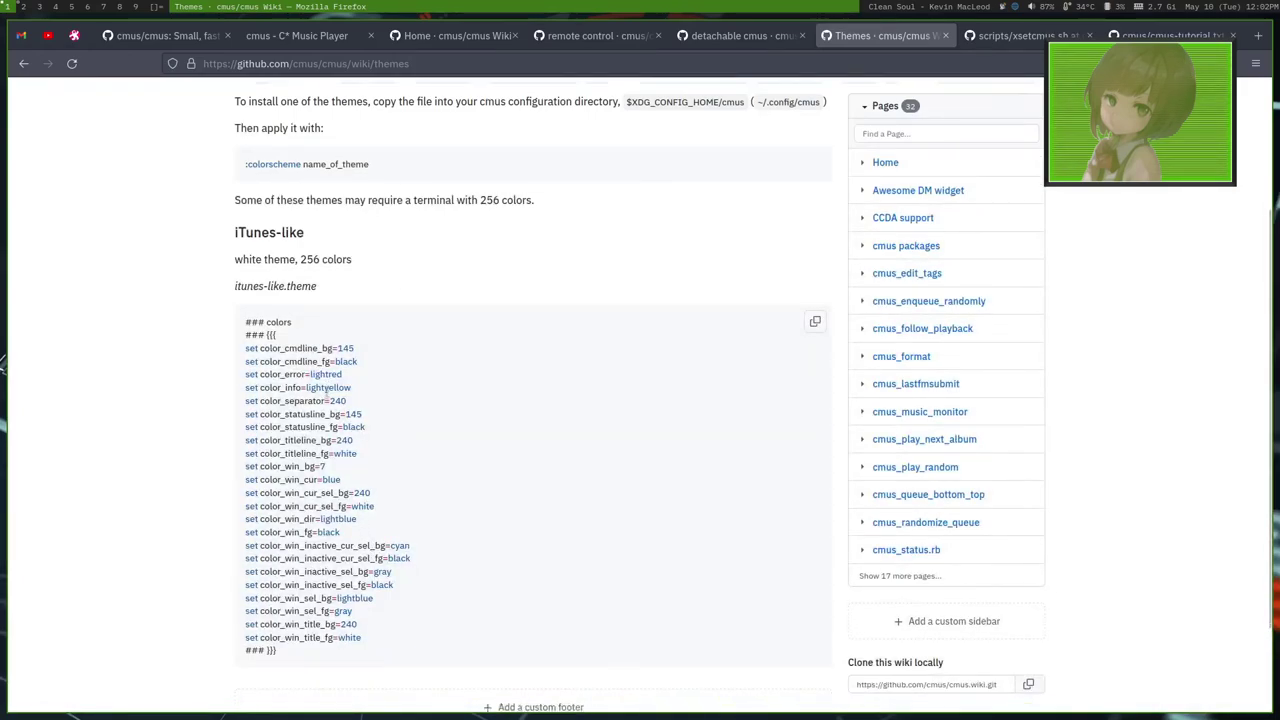